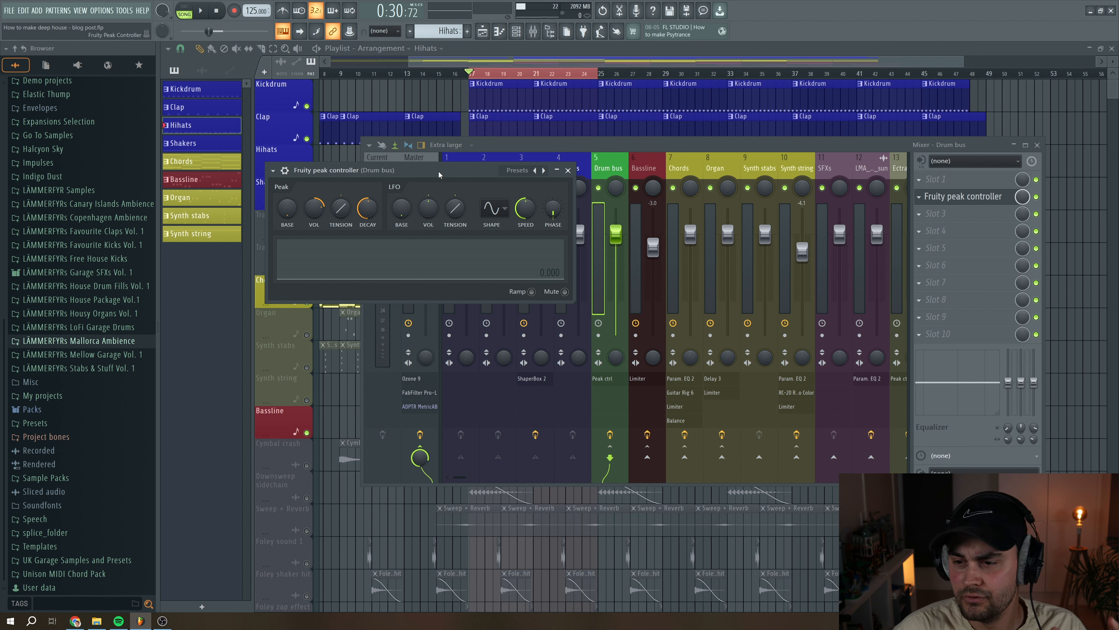
# Step: Play the looped section to watch the Drum bus Fruity peak controller's output graph
pyautogui.moveTo(439, 174); pyautogui.dragTo(485, 195)
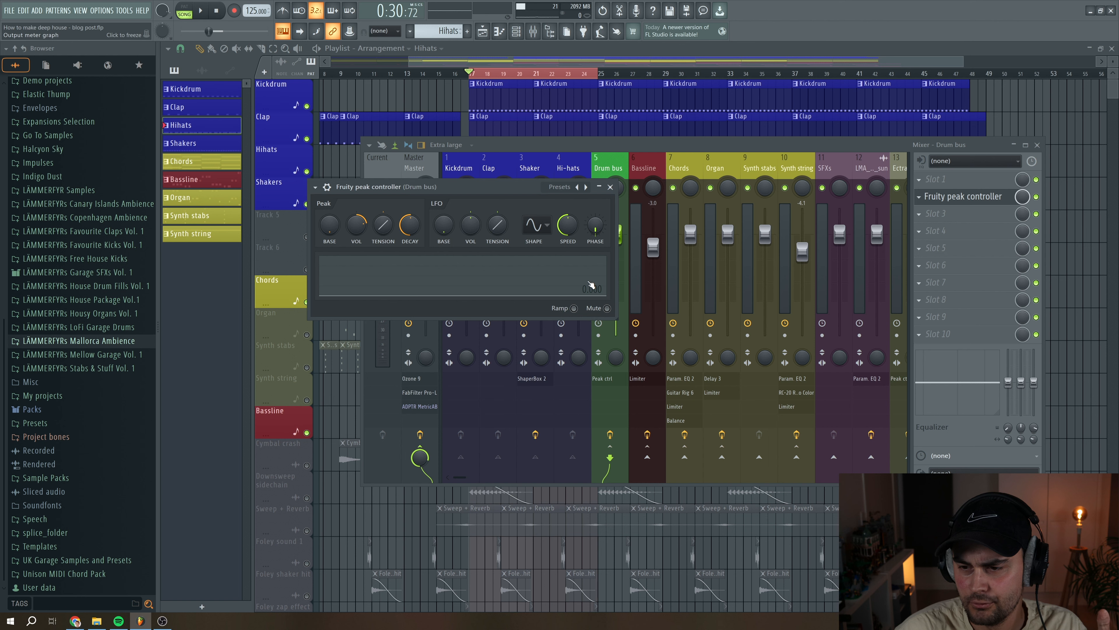
pyautogui.moveTo(481, 191); pyautogui.dragTo(483, 198)
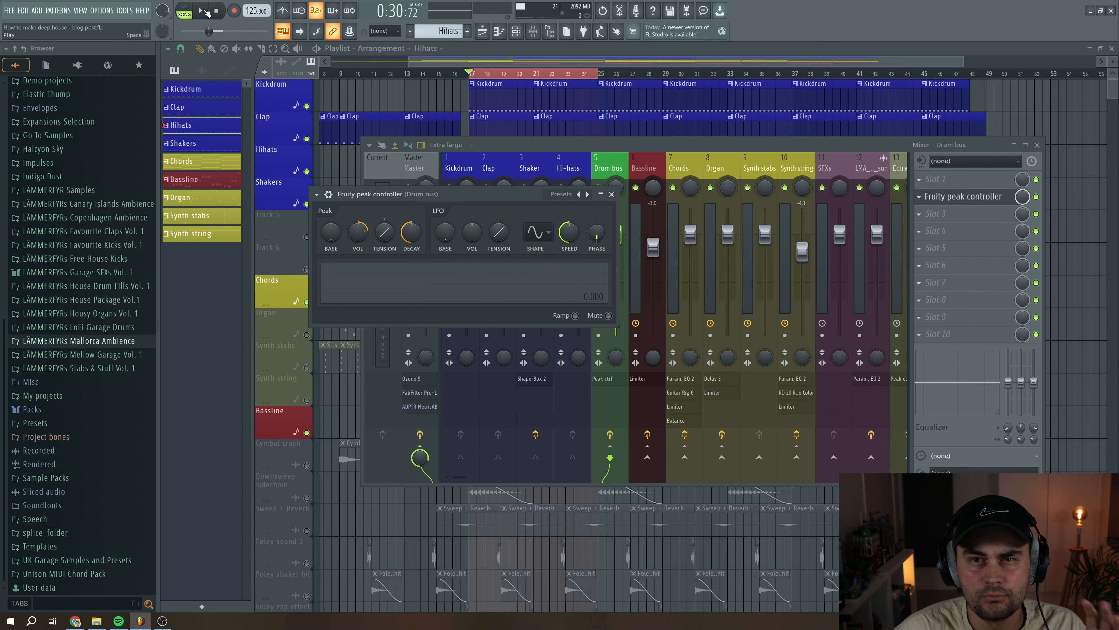
pyautogui.click(204, 11)
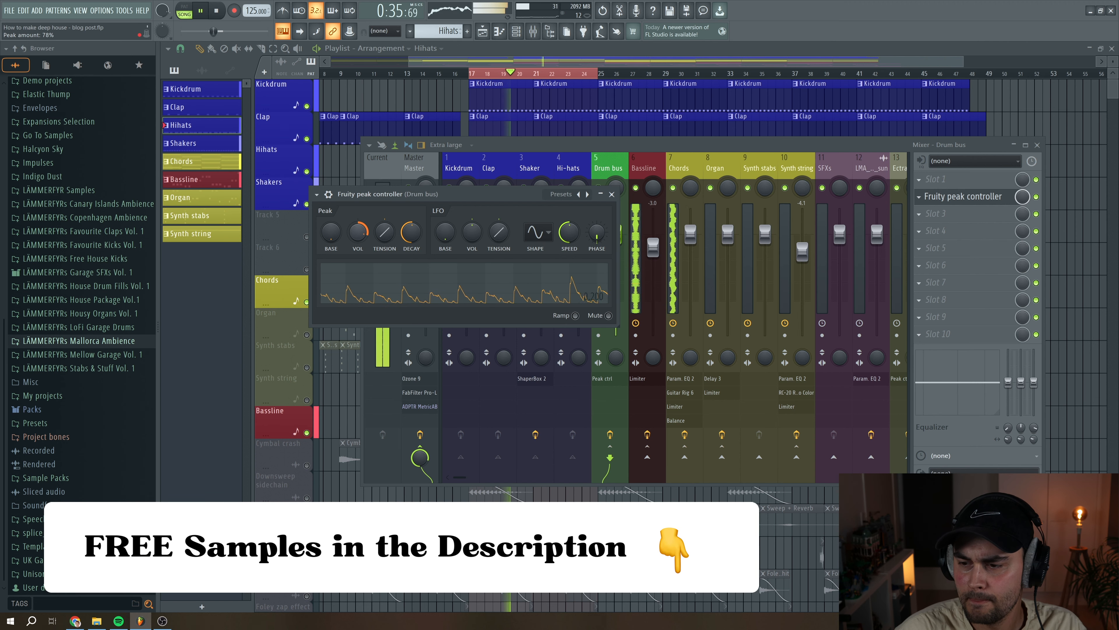
pyautogui.press('space')
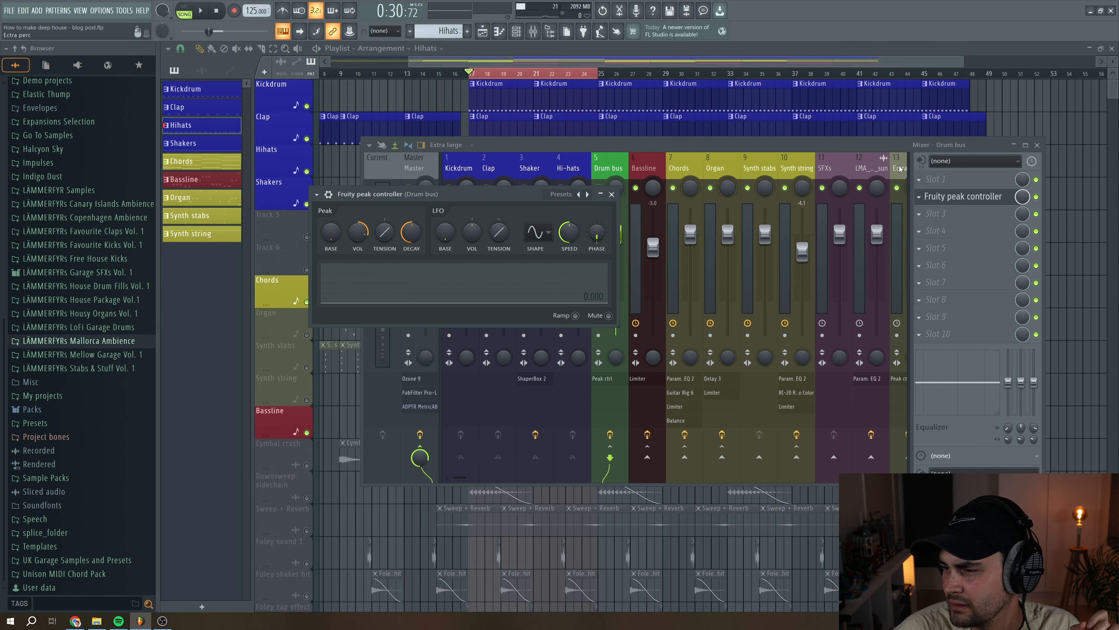
# Step: Solo Track 6 and play its LMA_mornings_in_alcudia clip on its own
pyautogui.click(495, 62)
pyautogui.click(306, 269)
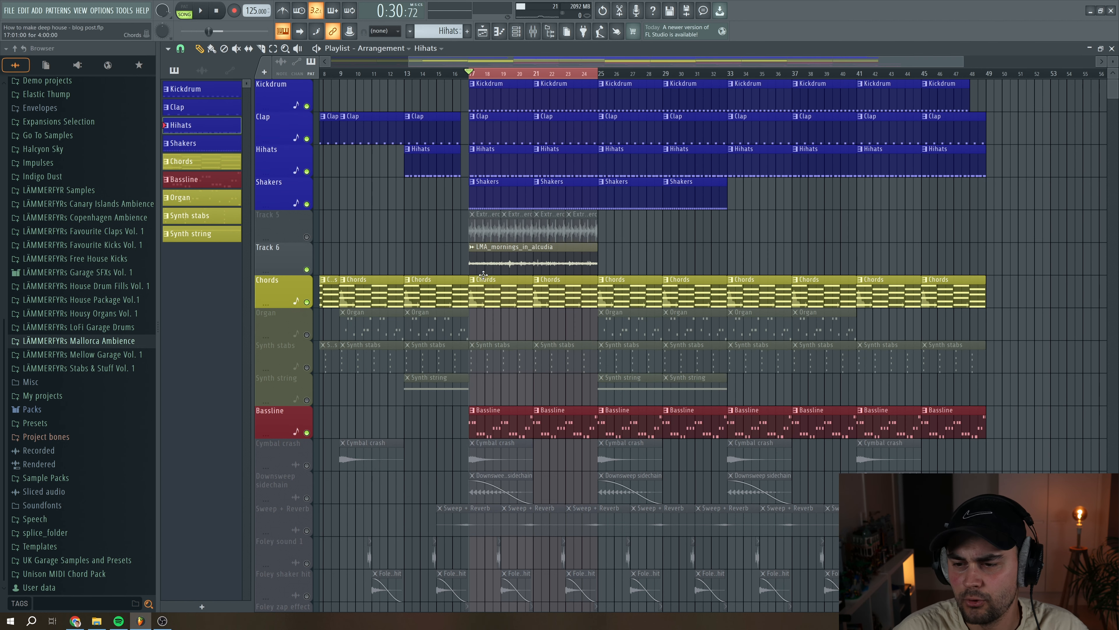
pyautogui.keyDown('ctrl'); pyautogui.click(307, 269); pyautogui.keyUp('ctrl')
pyautogui.press('space')
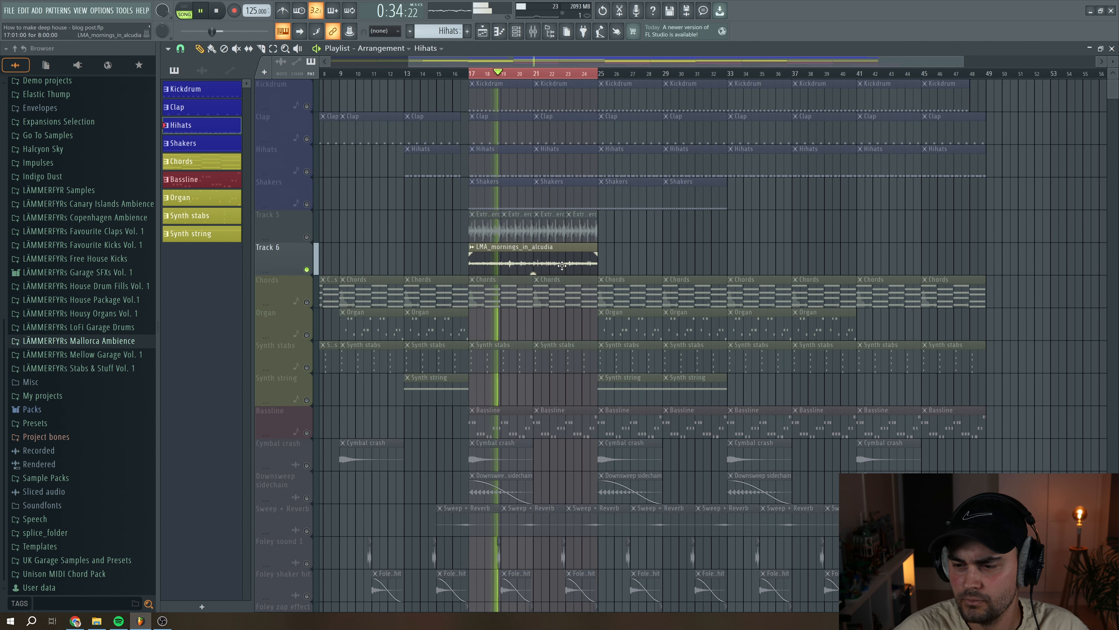
pyautogui.press('space')
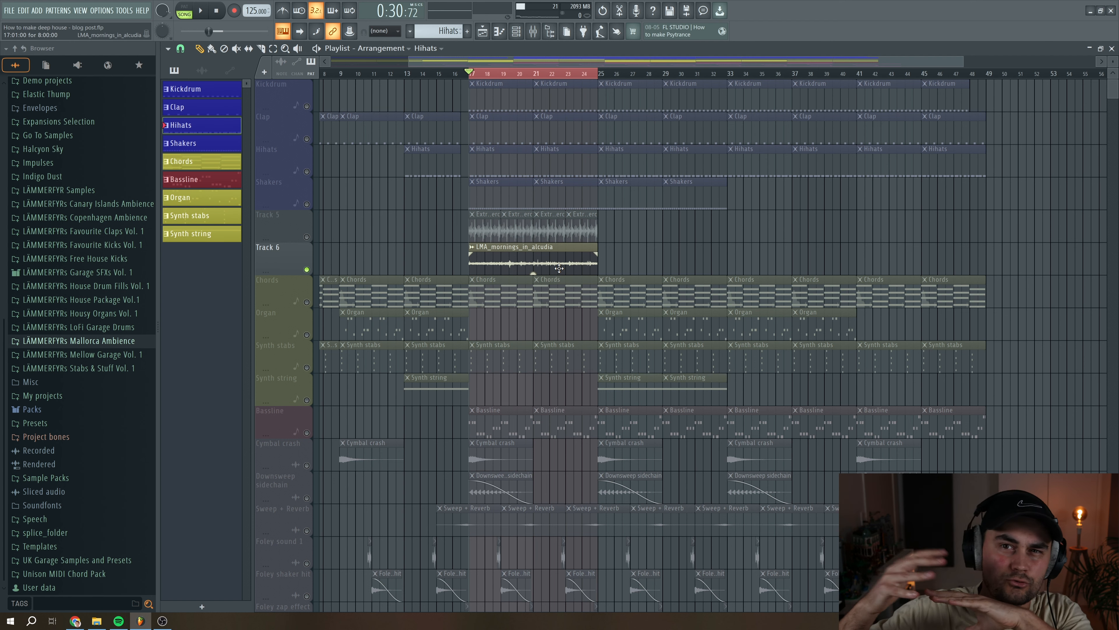
# Step: Add Fruity Balance to slot 2 of the LMA_mornings_in_alcudia mixer track
pyautogui.press('F9')
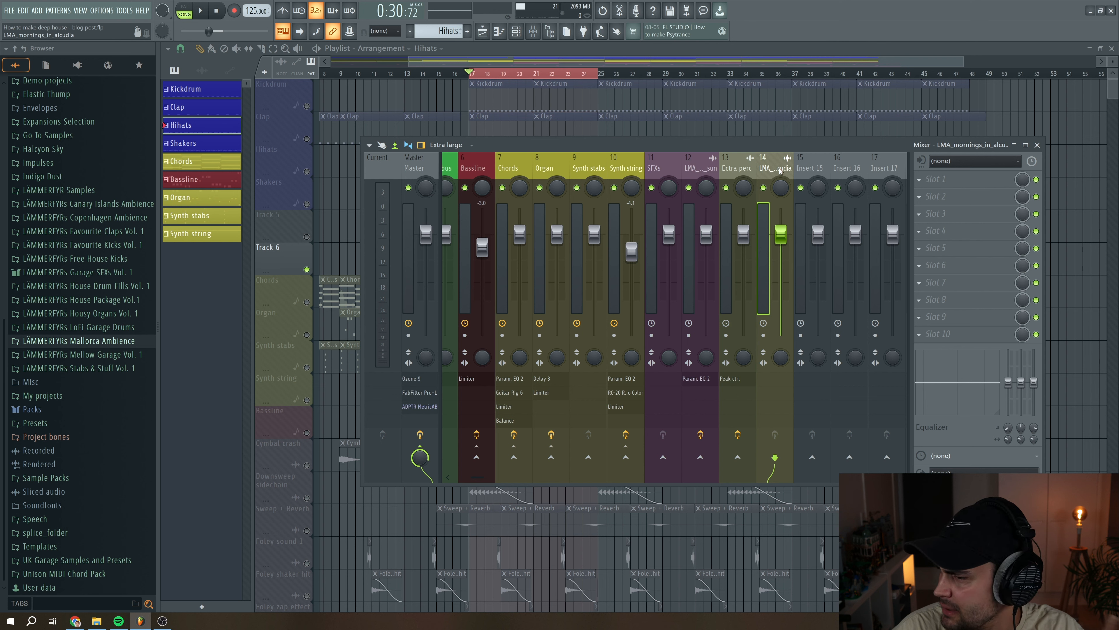
pyautogui.click(936, 196)
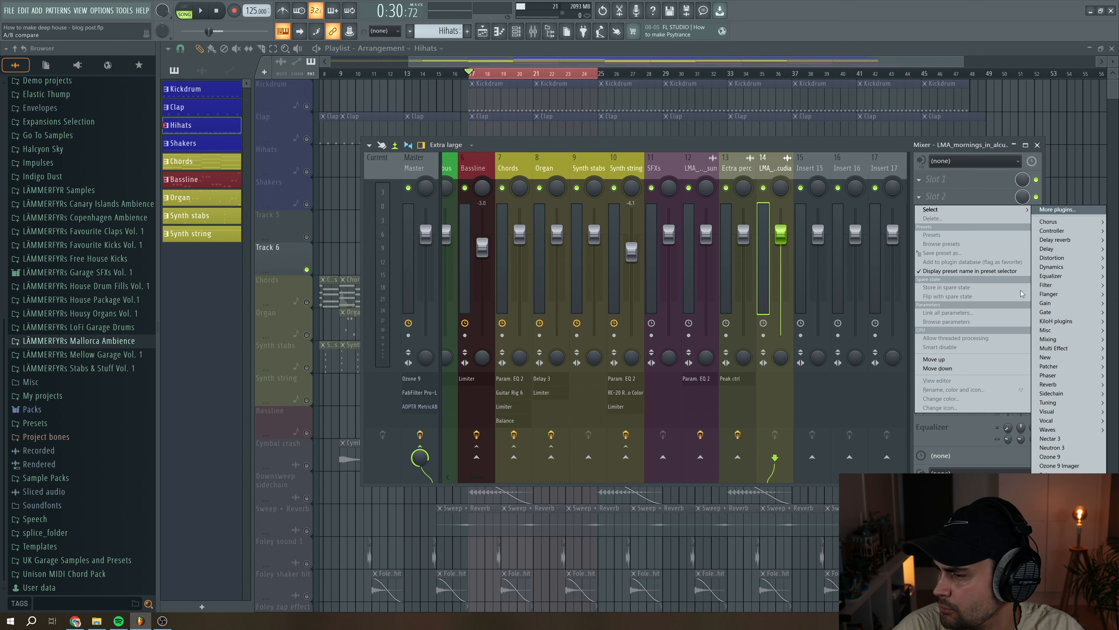
pyautogui.click(1003, 305)
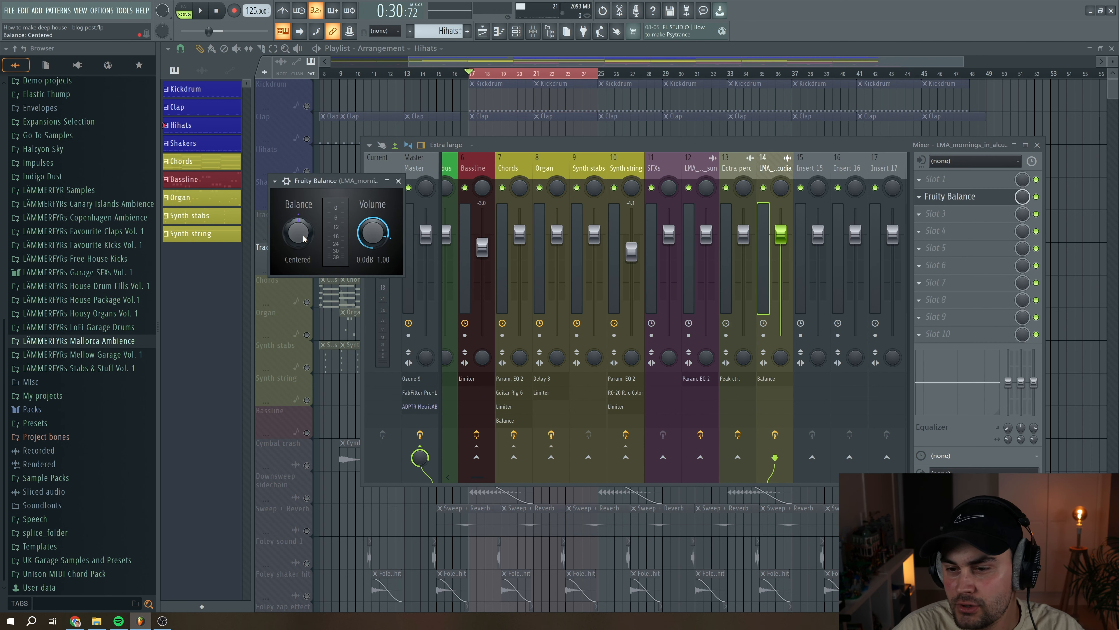
# Step: Link the Fruity Balance volume to the Drum bus peak controller's Peak ctrl - Peak output
pyautogui.rightClick(378, 237)
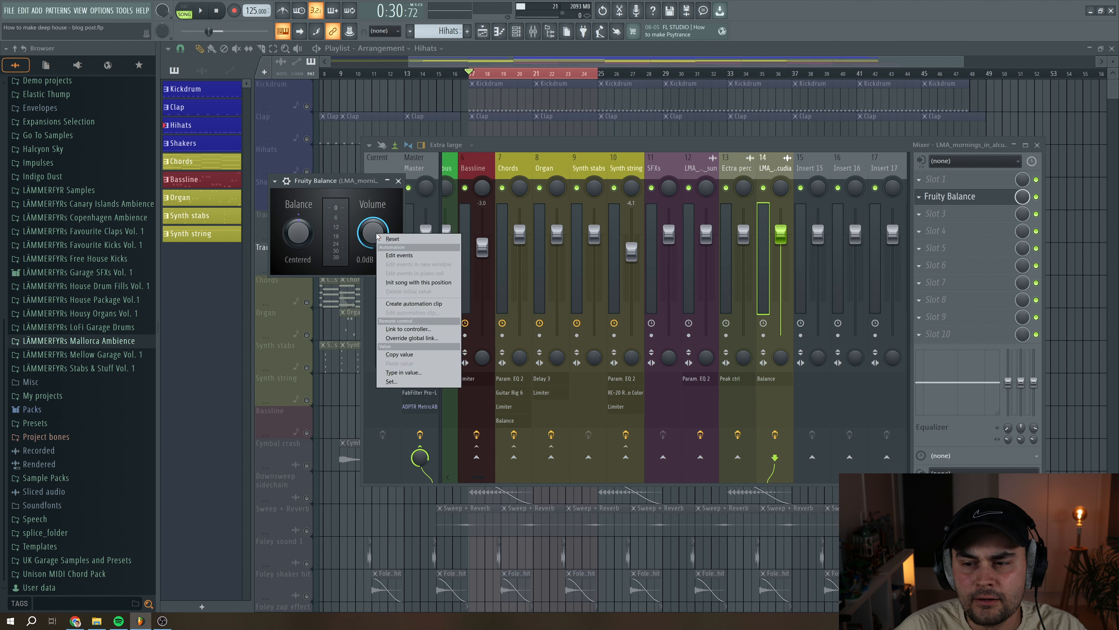
pyautogui.click(430, 329)
pyautogui.click(524, 295)
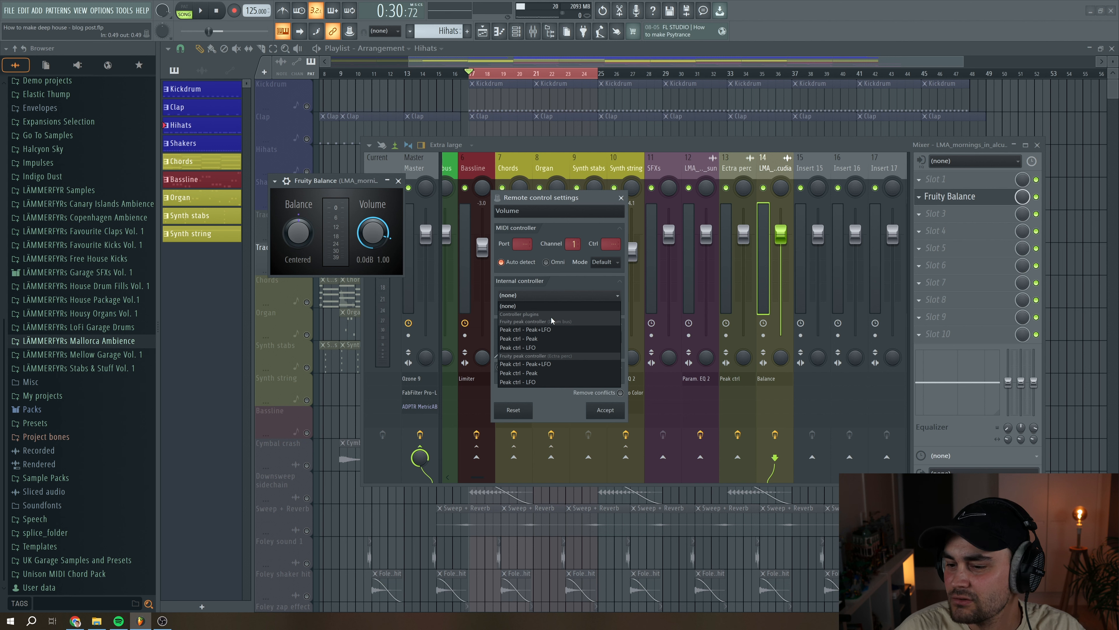
pyautogui.click(532, 339)
pyautogui.click(605, 410)
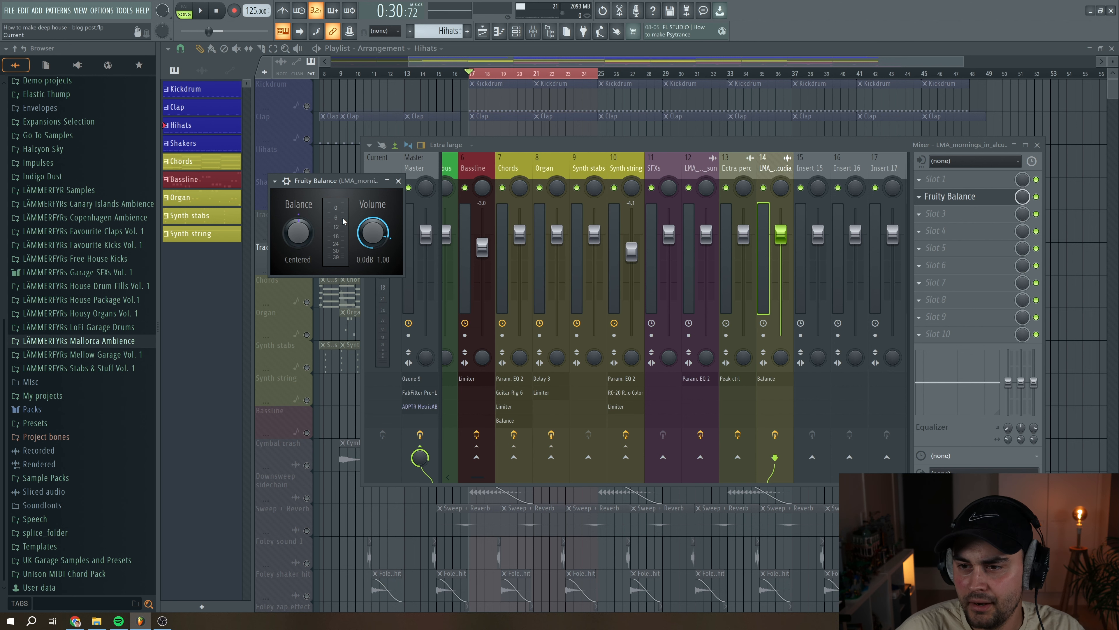
# Step: Unmute the Kickdrum, Clap, Hihats and Shakers tracks in the playlist
pyautogui.click(314, 105)
pyautogui.click(307, 106)
pyautogui.click(307, 139)
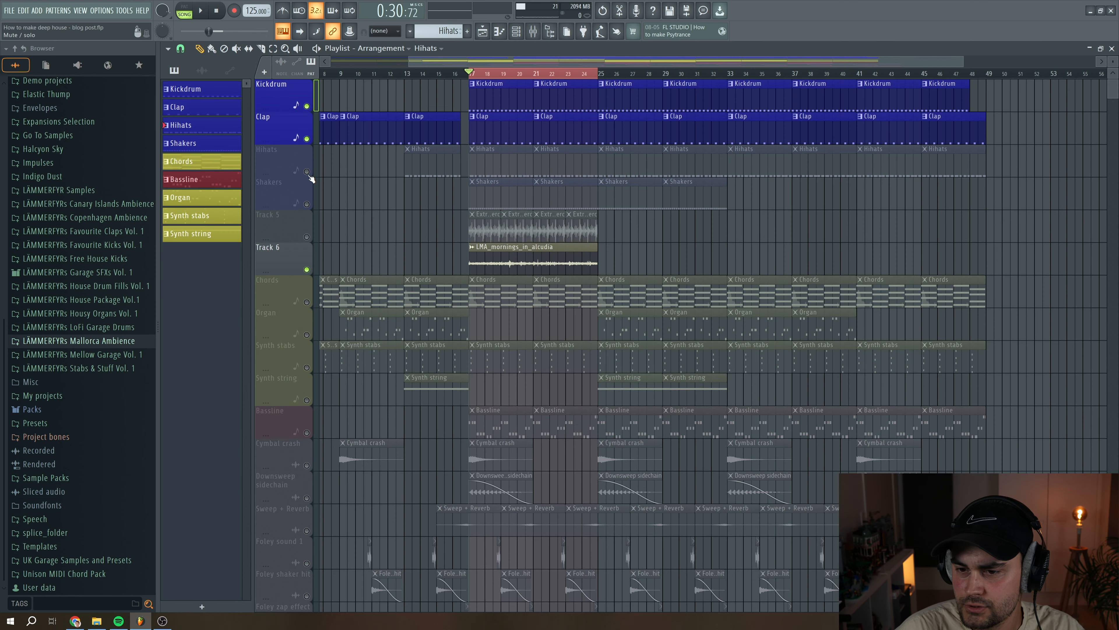
pyautogui.click(307, 172)
pyautogui.click(307, 204)
# Step: Play the loop with the drums and check how the linked Fruity Balance volume on the ambience track reacts
pyautogui.click(533, 31)
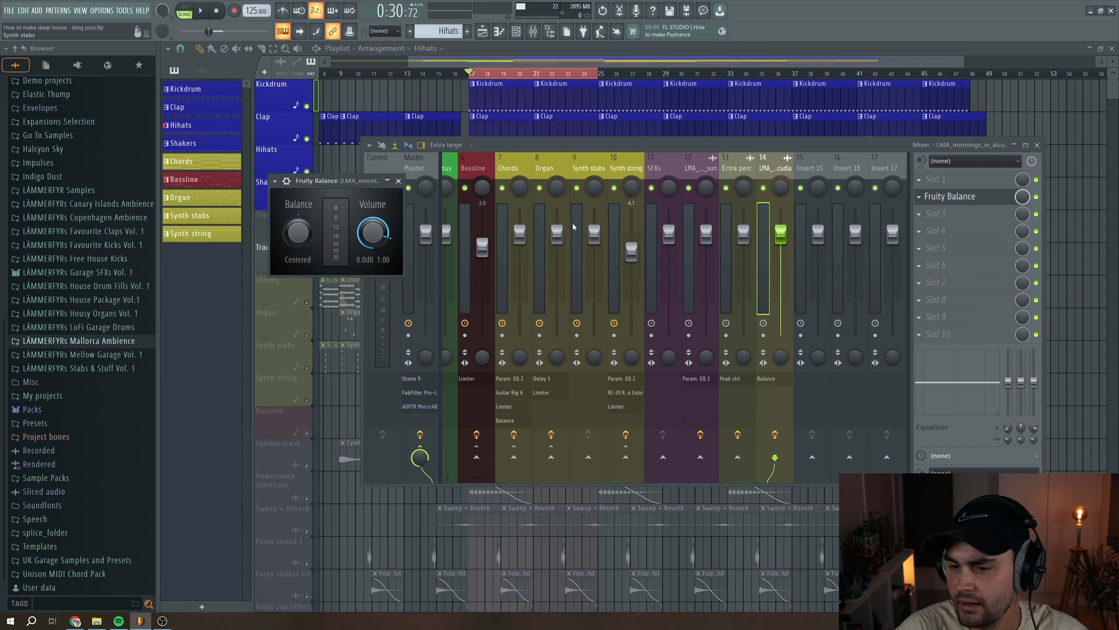
pyautogui.moveTo(346, 181); pyautogui.dragTo(404, 192)
pyautogui.press('space')
pyautogui.moveTo(432, 240); pyautogui.dragTo(436, 251)
pyautogui.scroll(-3, 437, 251)
pyautogui.press('space')
pyautogui.scroll(-3, 436, 249)
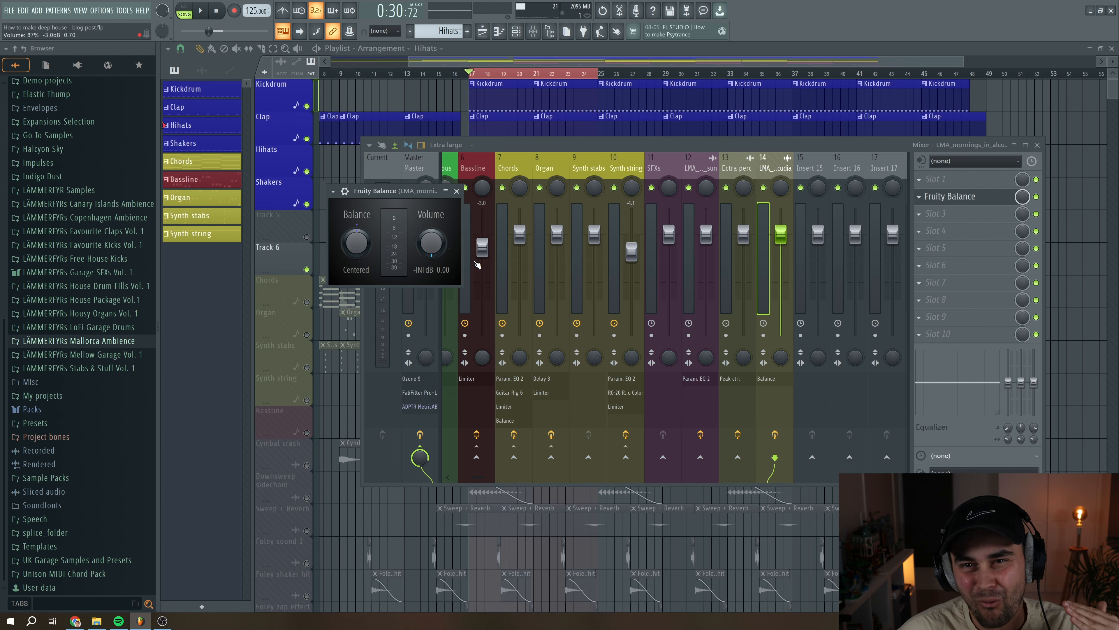
# Step: Open the Drum bus Fruity peak controller, raise its peak volume to about 99% and listen to the loop
pyautogui.click(451, 169)
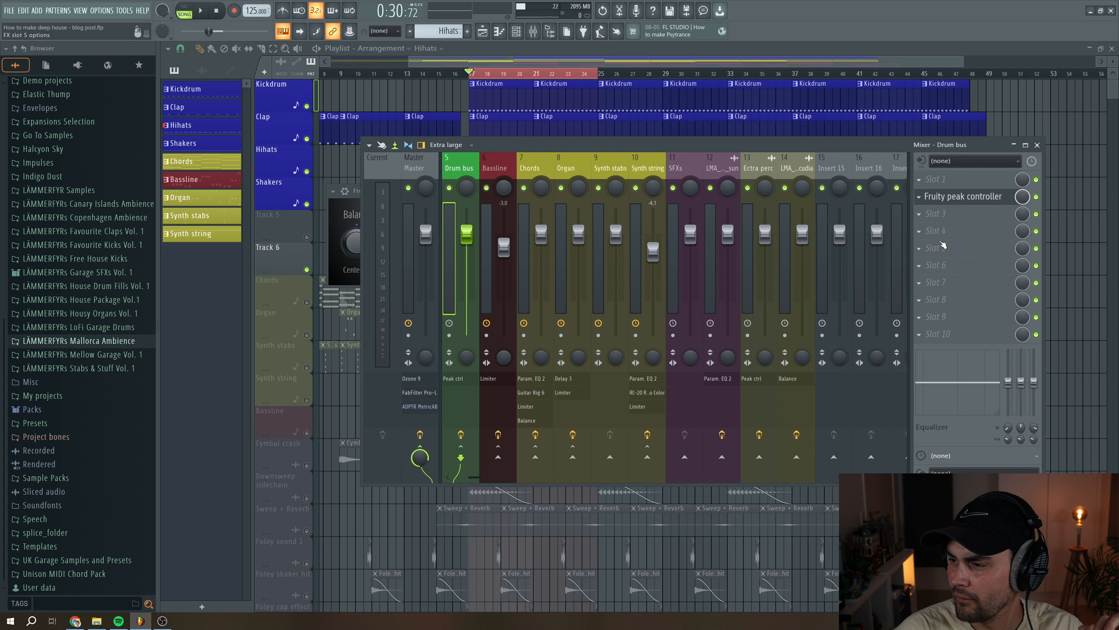
pyautogui.click(963, 197)
pyautogui.press('F9')
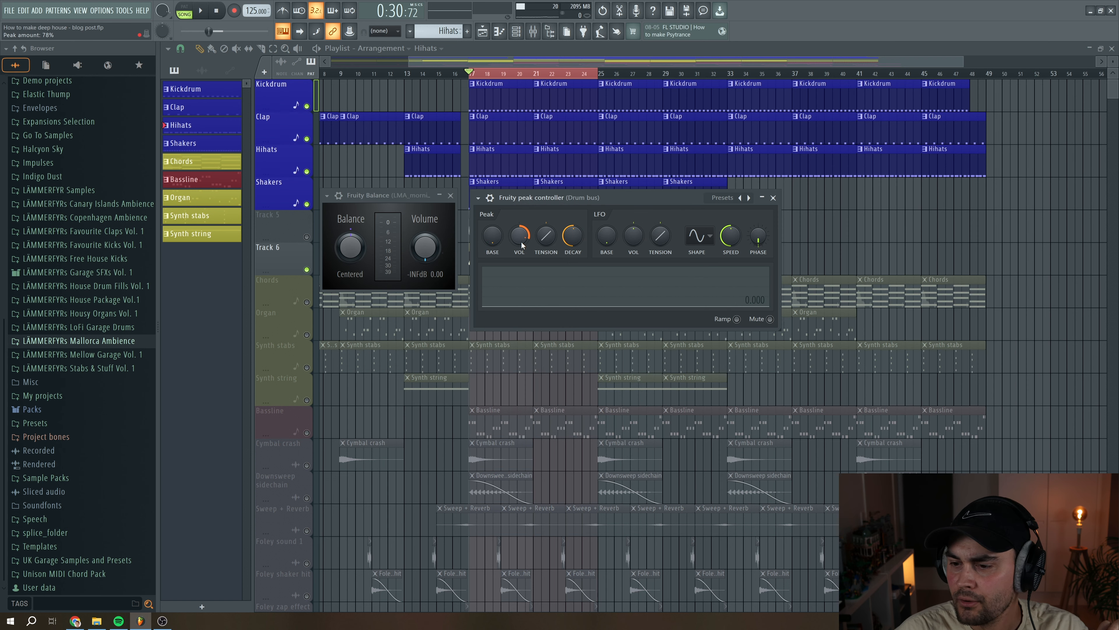
pyautogui.moveTo(522, 242); pyautogui.dragTo(523, 230)
pyautogui.click(206, 10)
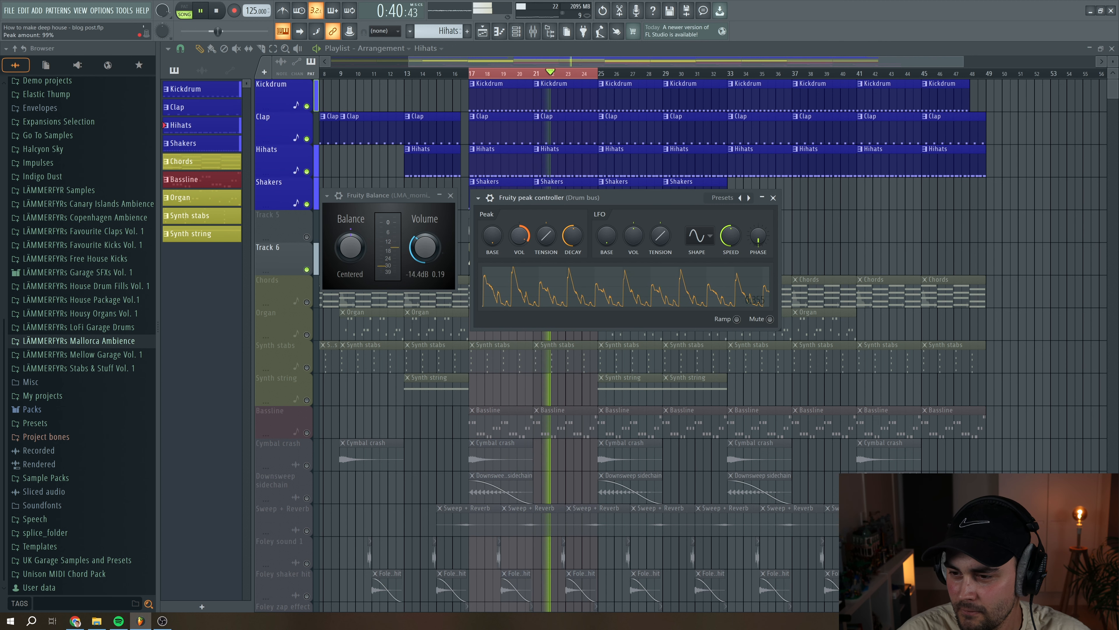
pyautogui.press('space')
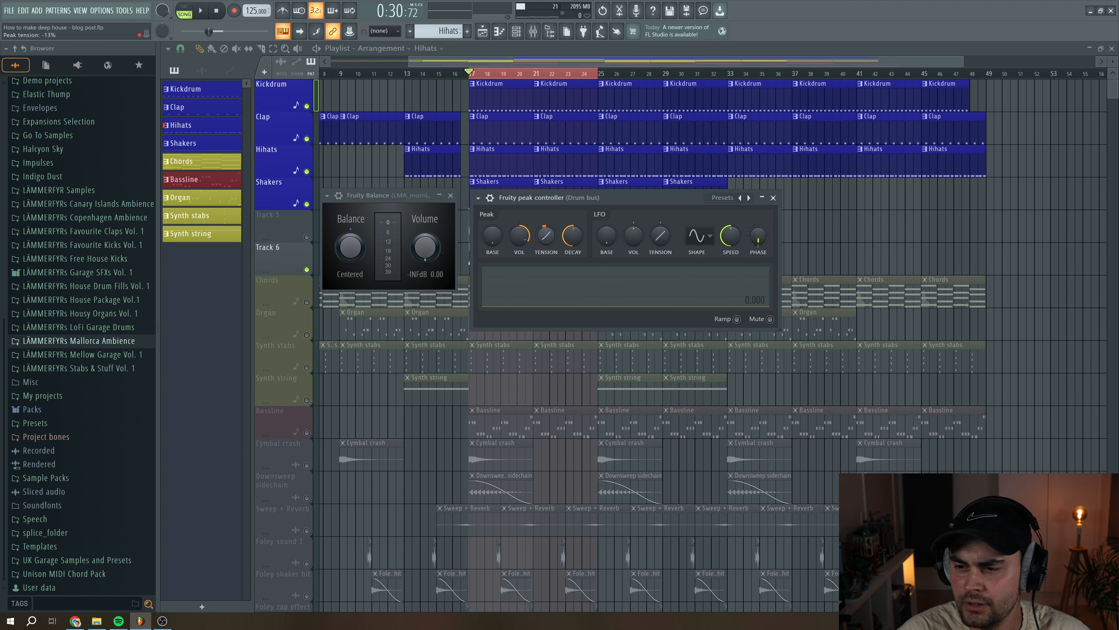
# Step: Audition peak tension settings such as 87% and 57% on the Drum bus peak controller, then set it to 14%
pyautogui.press('space')
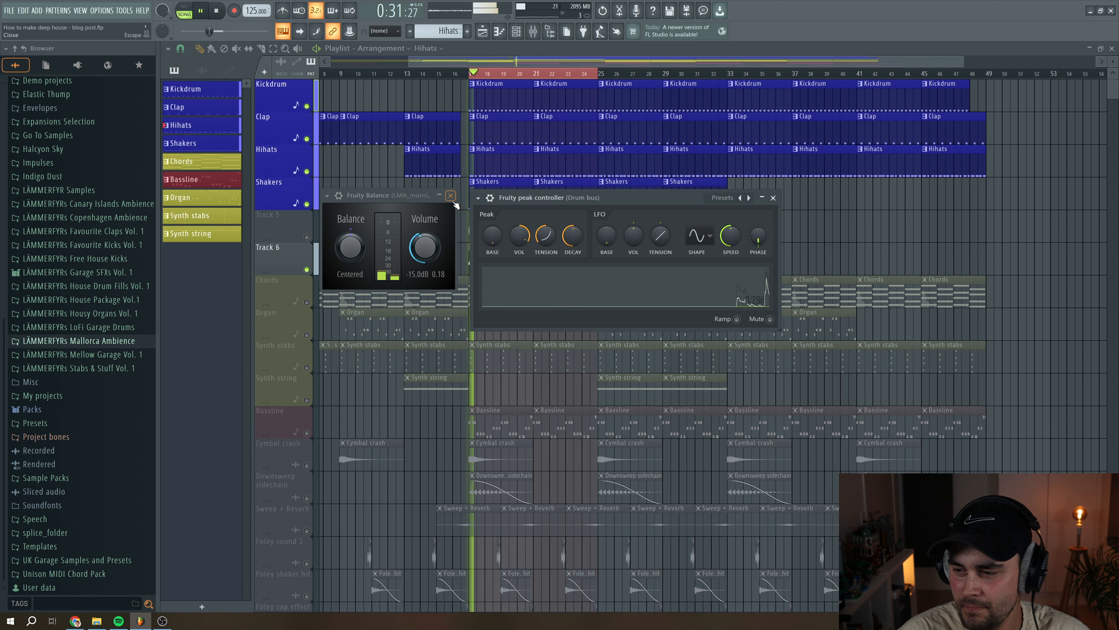
pyautogui.press('space')
pyautogui.moveTo(552, 238); pyautogui.dragTo(546, 198)
pyautogui.press('space')
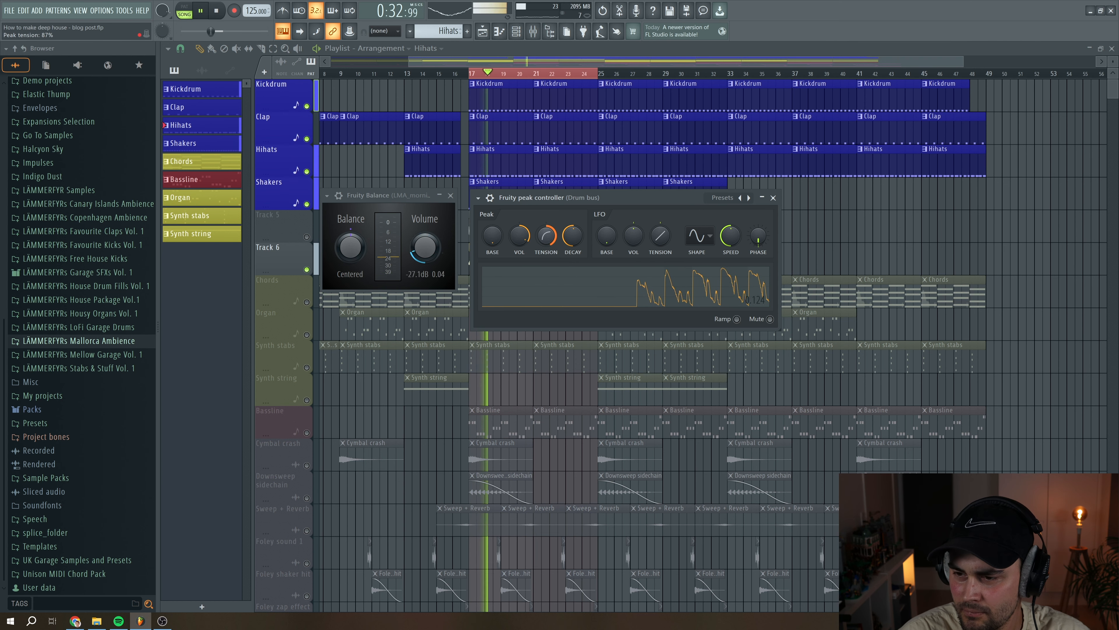
pyautogui.moveTo(546, 236); pyautogui.dragTo(546, 252)
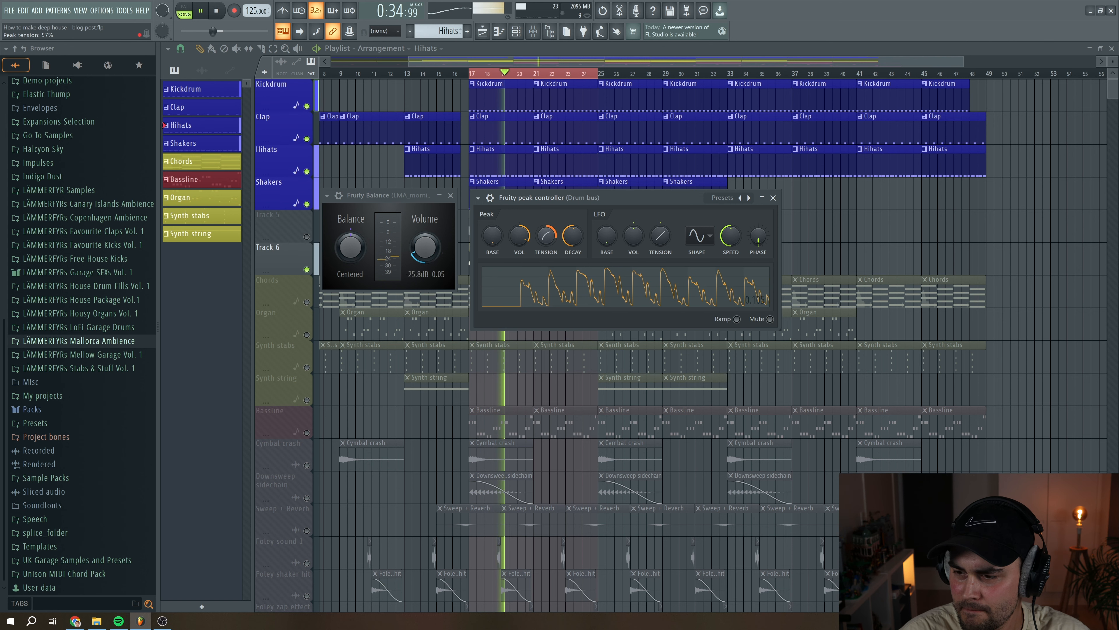
pyautogui.press('space')
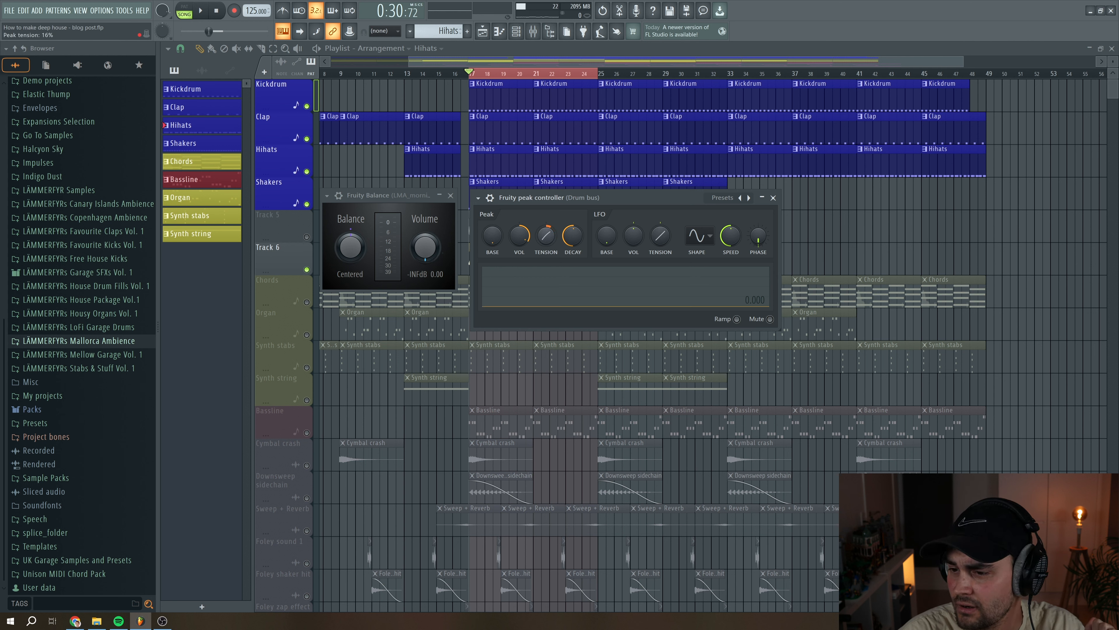
pyautogui.moveTo(544, 228); pyautogui.dragTo(548, 240)
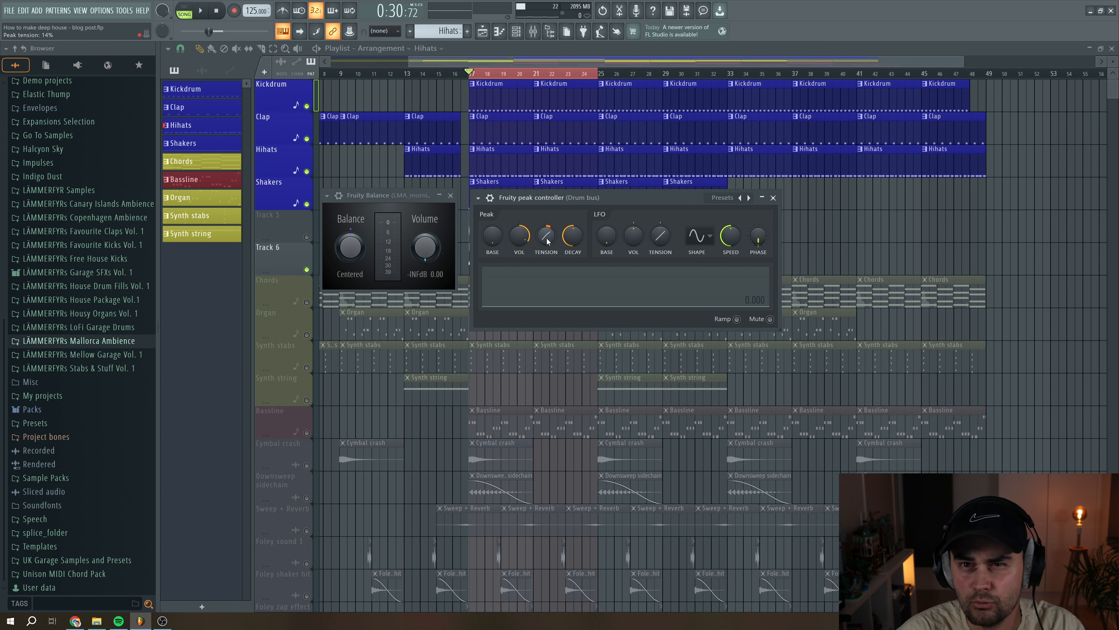
# Step: Adjust the peak decay speed during playback, trying 90% before lowering it, and raise the peak tension
pyautogui.click(207, 11)
pyautogui.moveTo(573, 240); pyautogui.dragTo(572, 235)
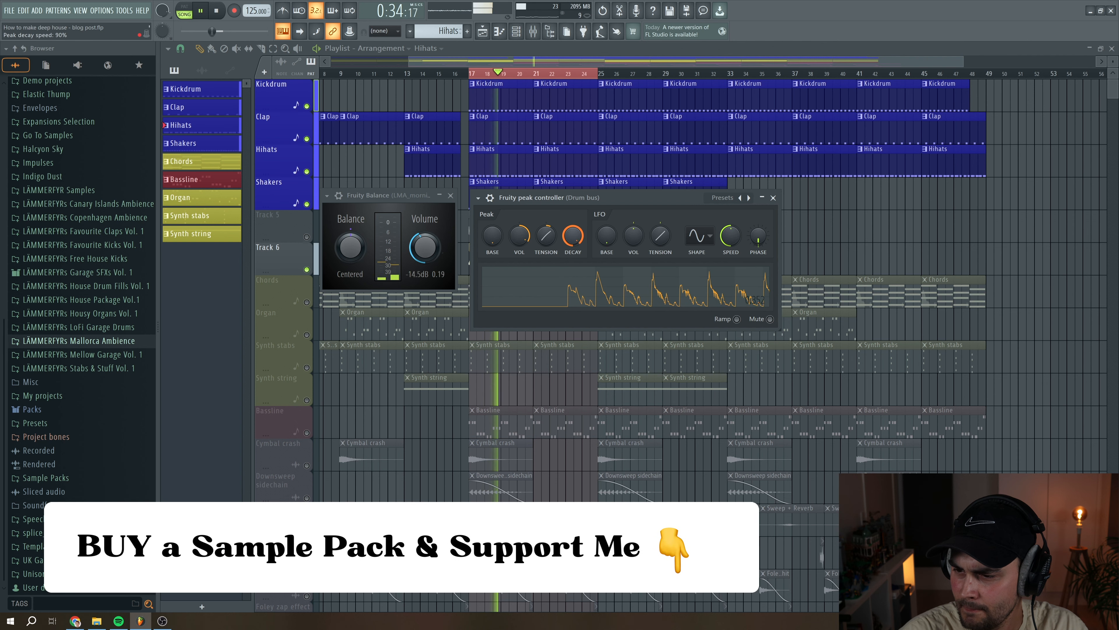
pyautogui.moveTo(552, 240); pyautogui.dragTo(574, 265)
pyautogui.press('space')
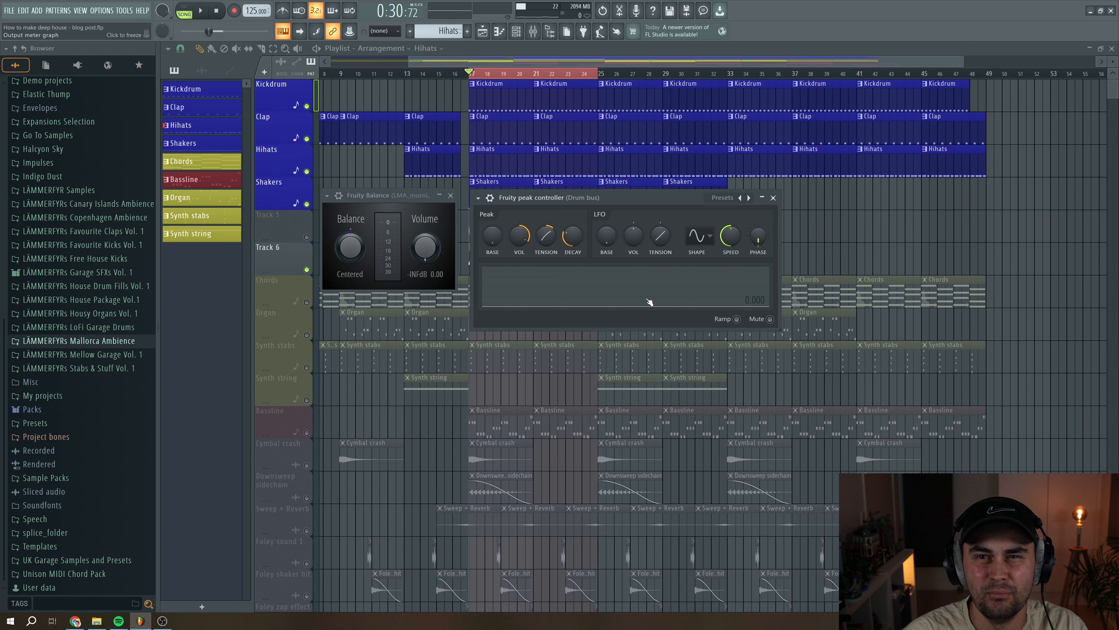
# Step: Raise the Drum bus peak decay speed to about 66% and fine-tune it while playing the loop
pyautogui.moveTo(572, 236); pyautogui.dragTo(572, 229)
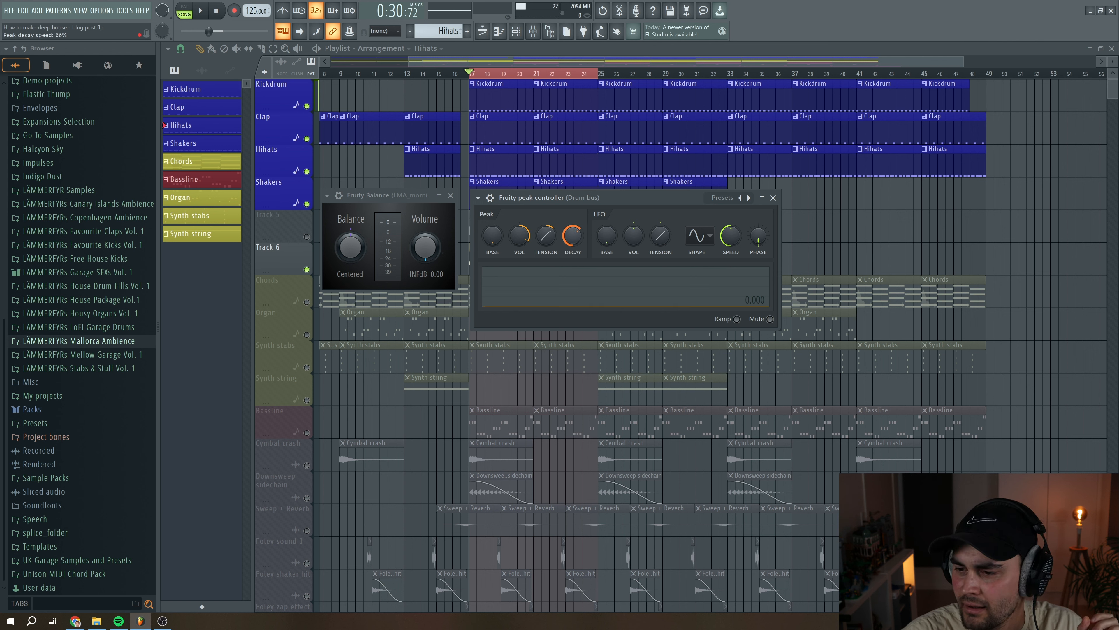
pyautogui.click(200, 10)
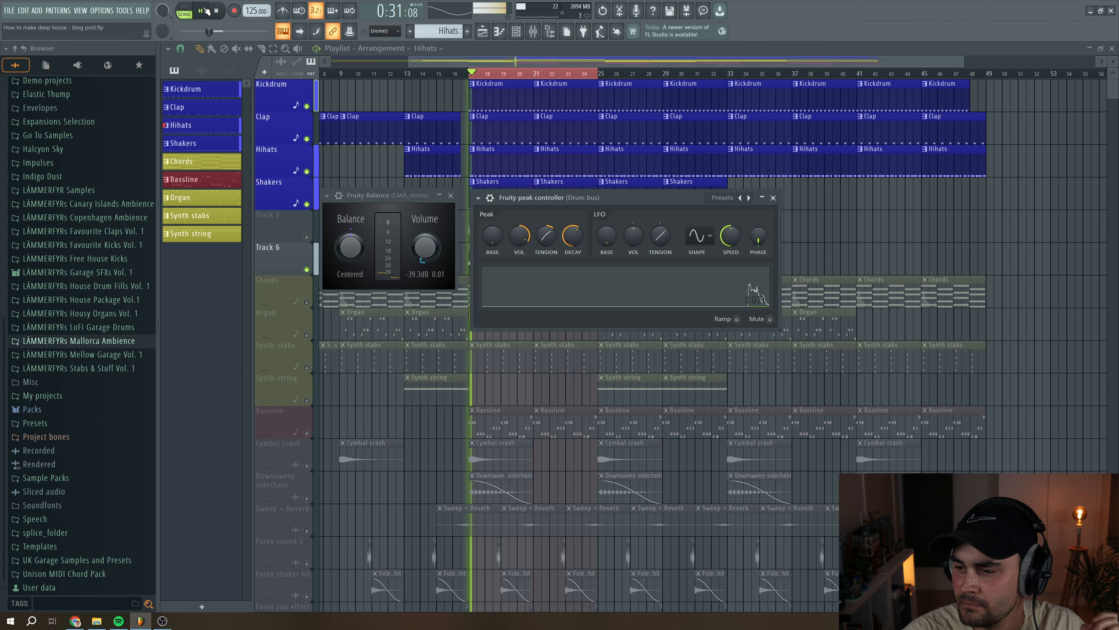
pyautogui.moveTo(572, 236); pyautogui.dragTo(572, 227)
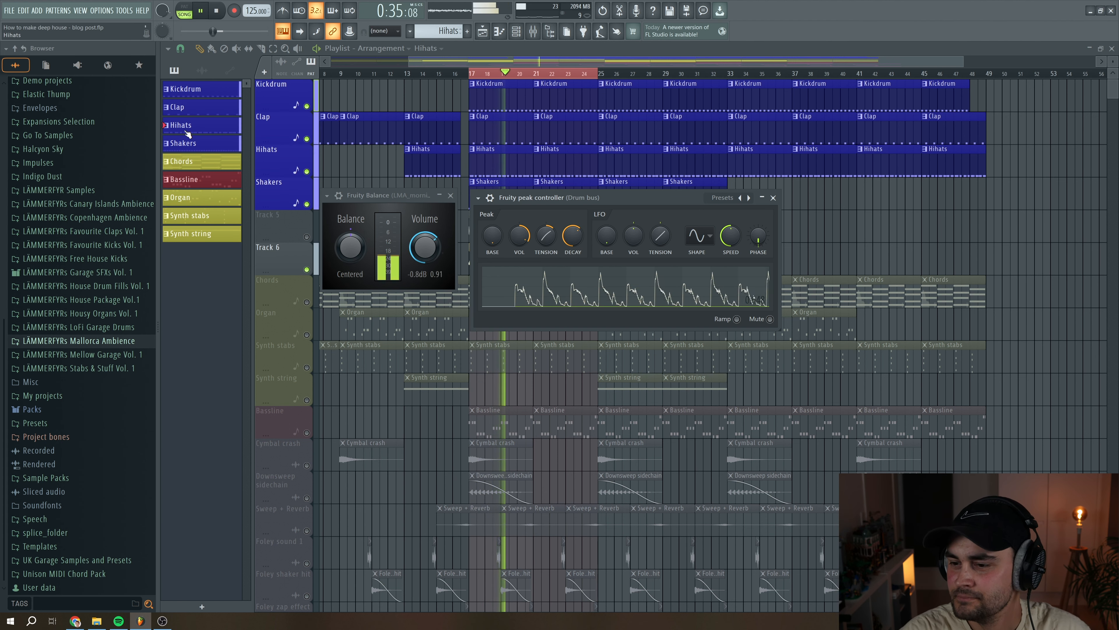
pyautogui.press('space')
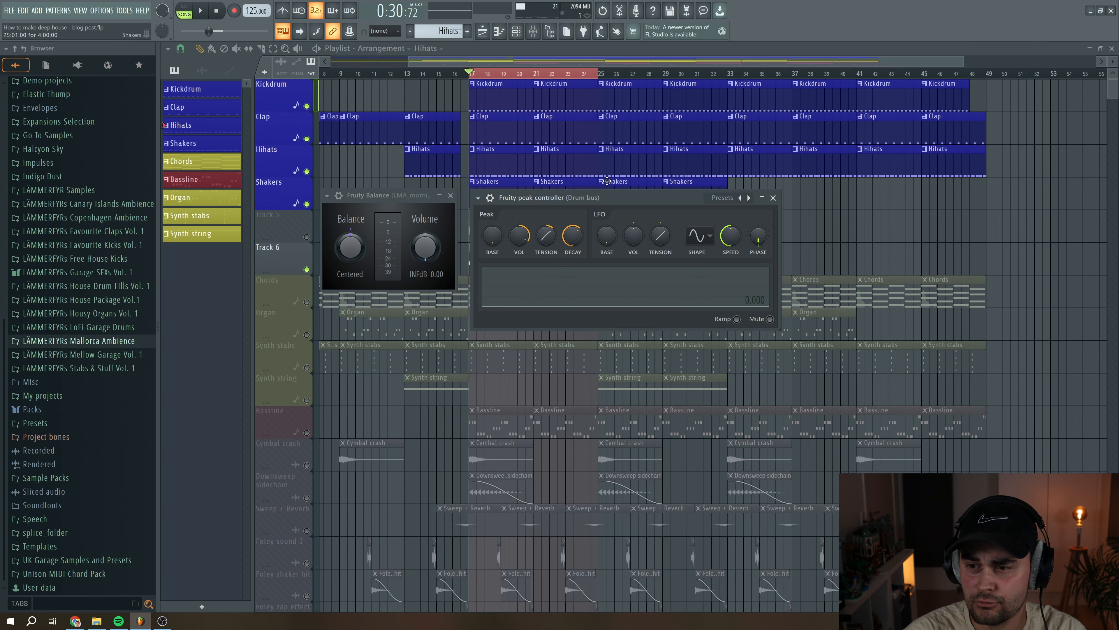
# Step: Close the plugin windows, unmute the Chords and Bassline tracks and play the ambience clip in the full loop
pyautogui.middleClick(520, 87)
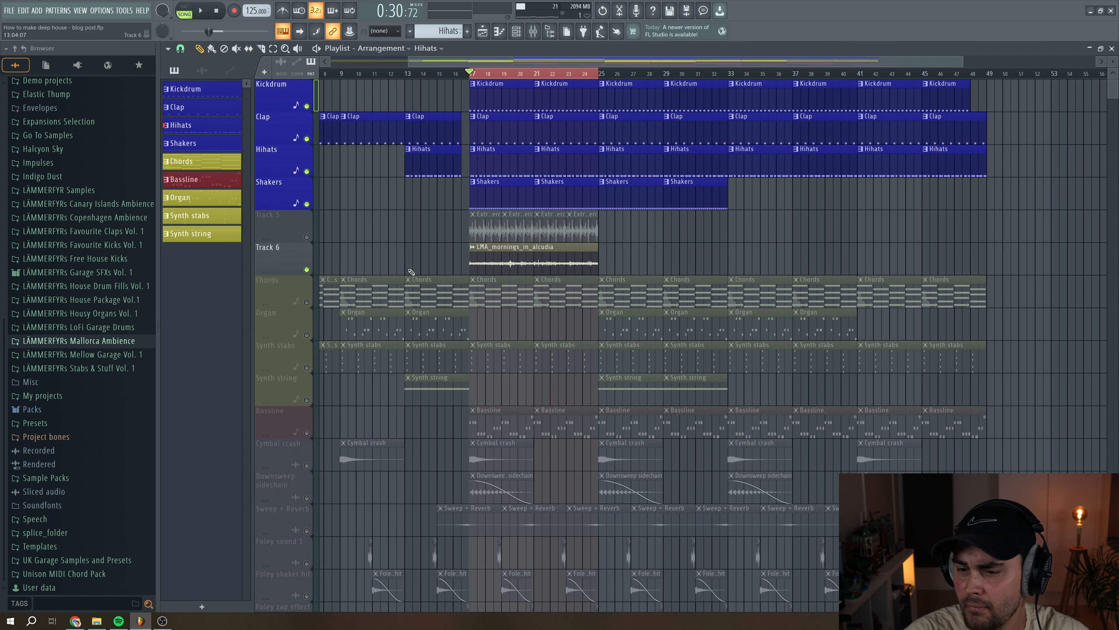
pyautogui.click(306, 302)
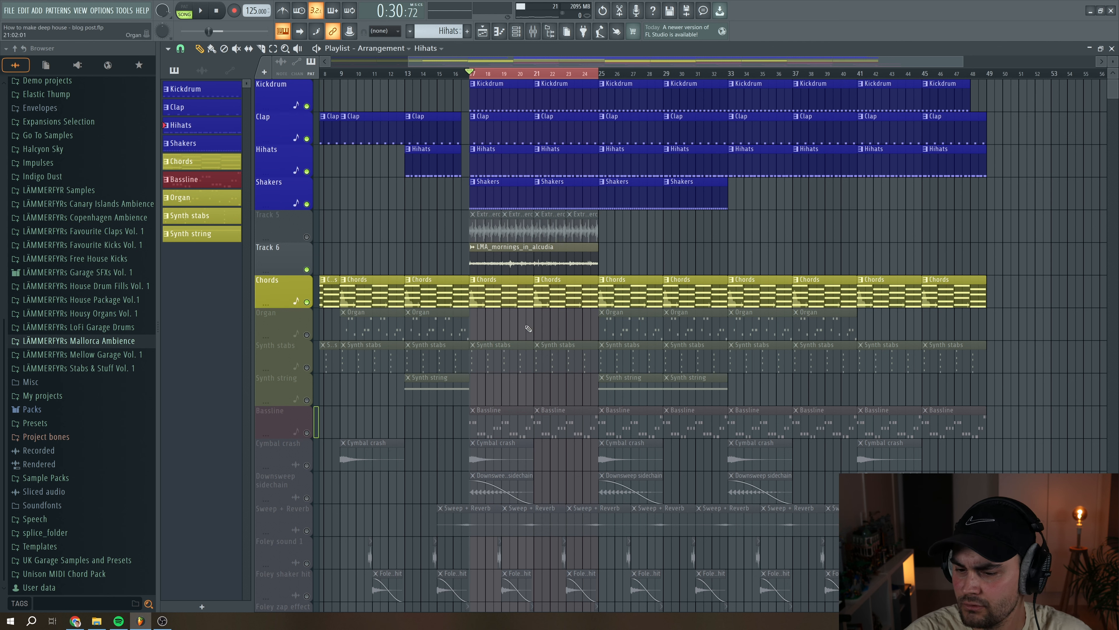
pyautogui.click(307, 432)
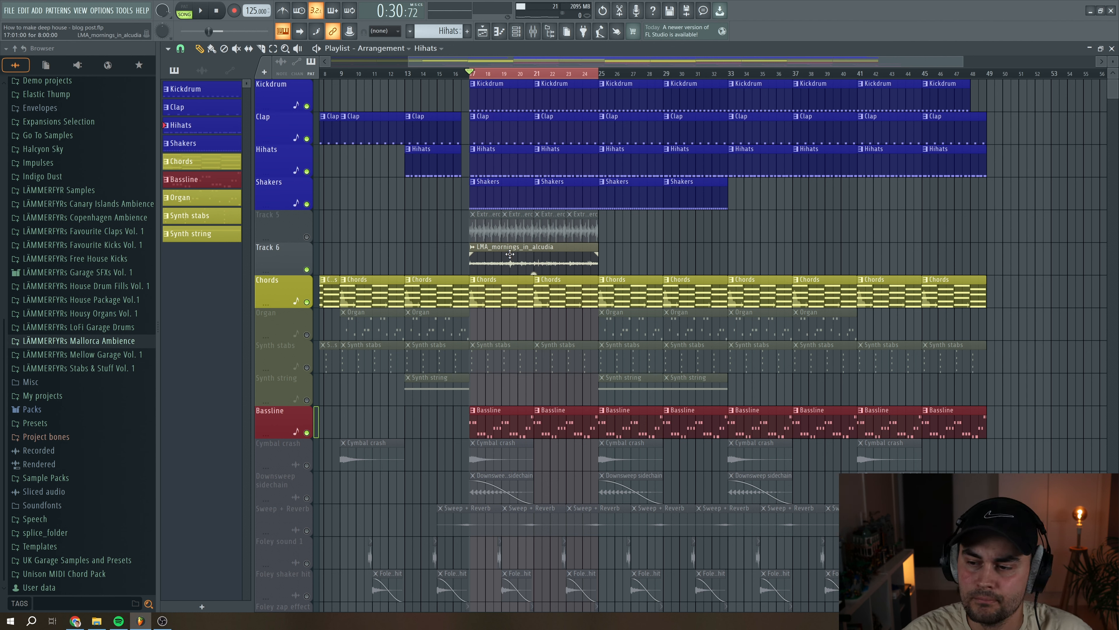
pyautogui.press('space')
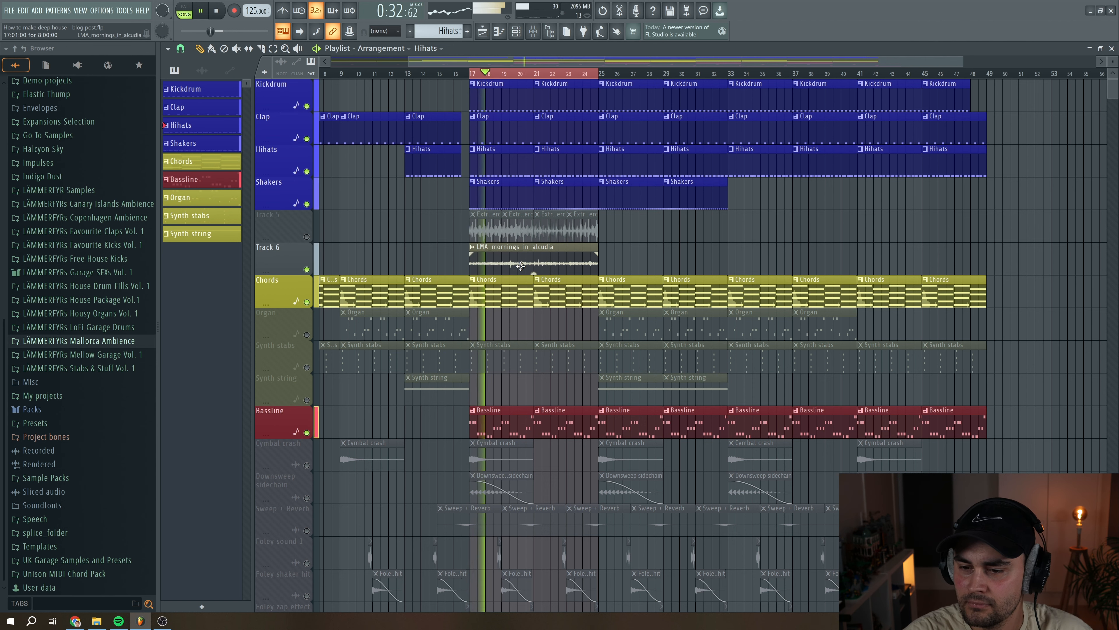
# Step: Compare the loop with the ambience on Track 6 muted and unmuted, then raise its mixer channel's volume to 1.1 dB
pyautogui.click(307, 269)
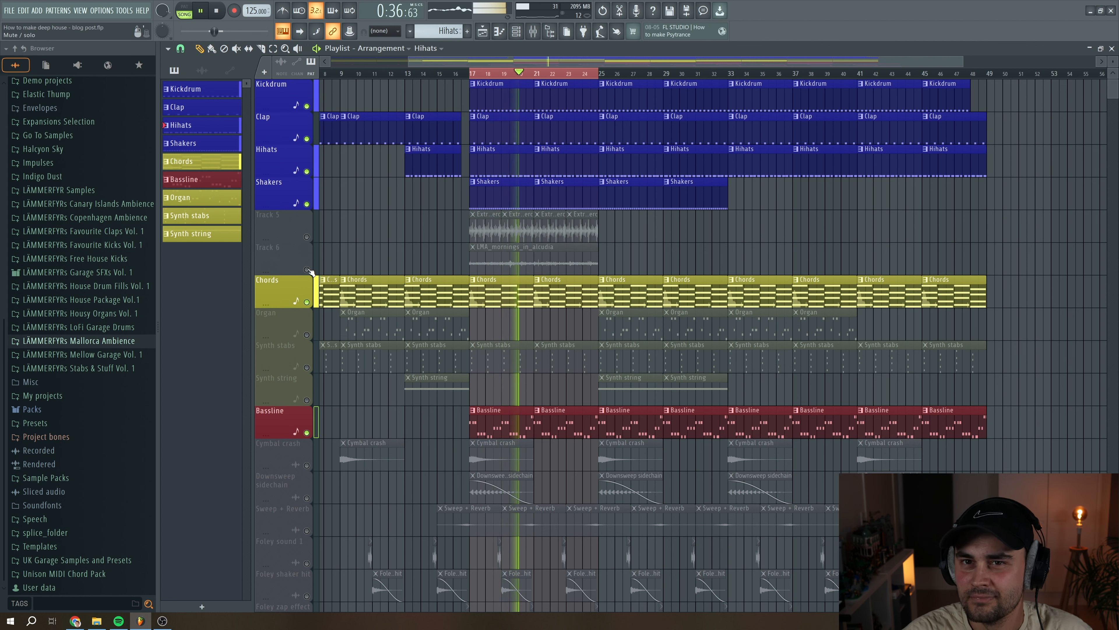
pyautogui.click(307, 269)
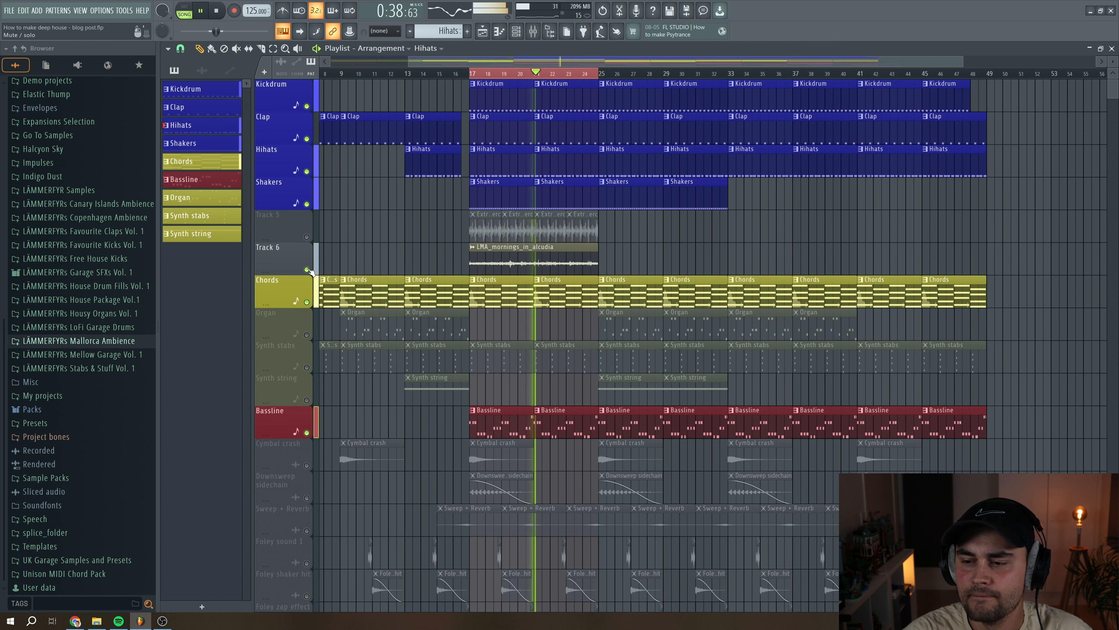
pyautogui.click(534, 32)
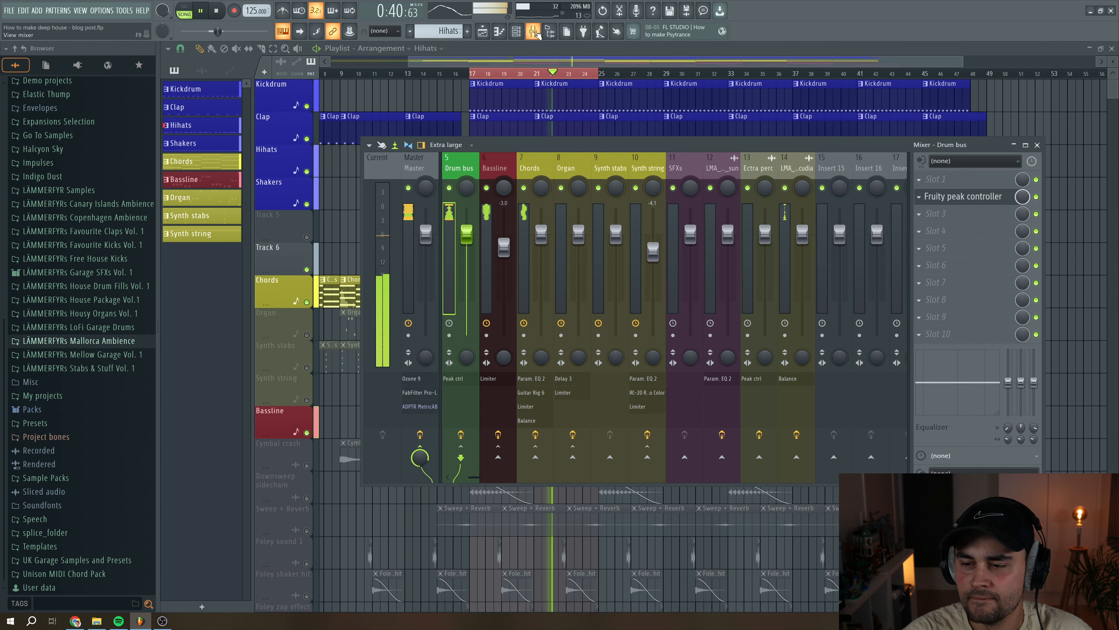
pyautogui.click(788, 201)
pyautogui.press('space')
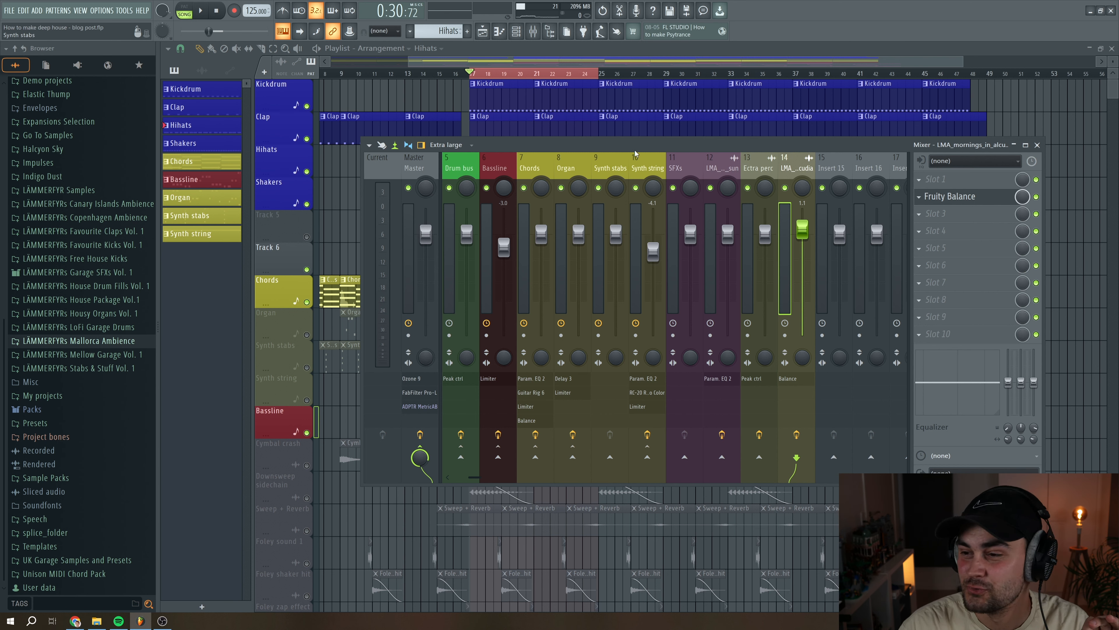
# Step: Select the Chords mixer channel, solo the Chords track and briefly play it
pyautogui.click(538, 168)
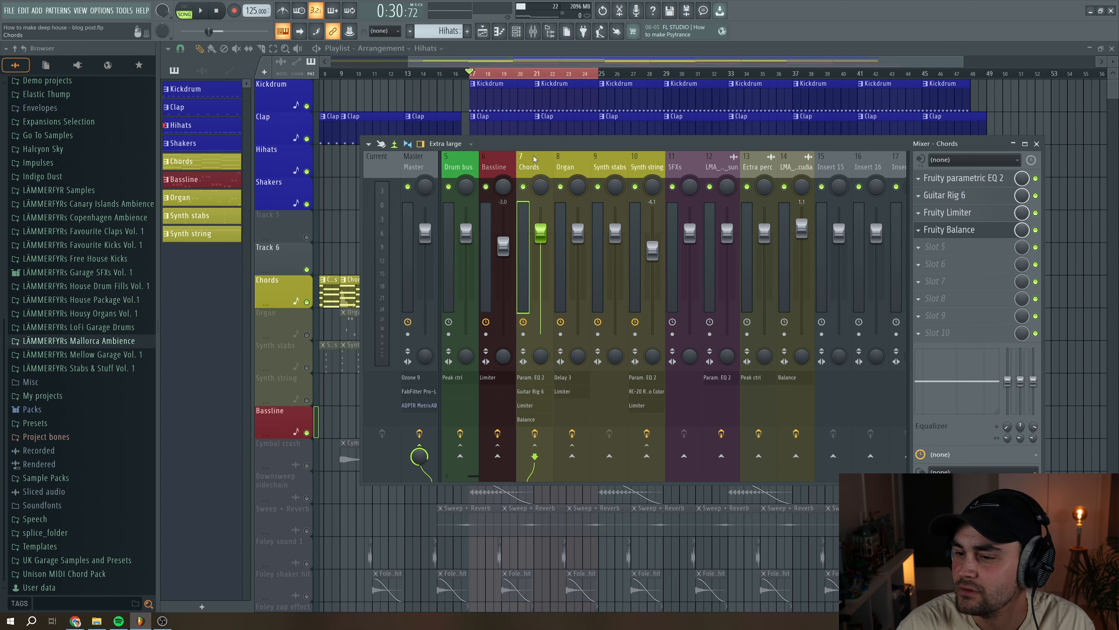
pyautogui.rightClick(308, 303)
pyautogui.press('space')
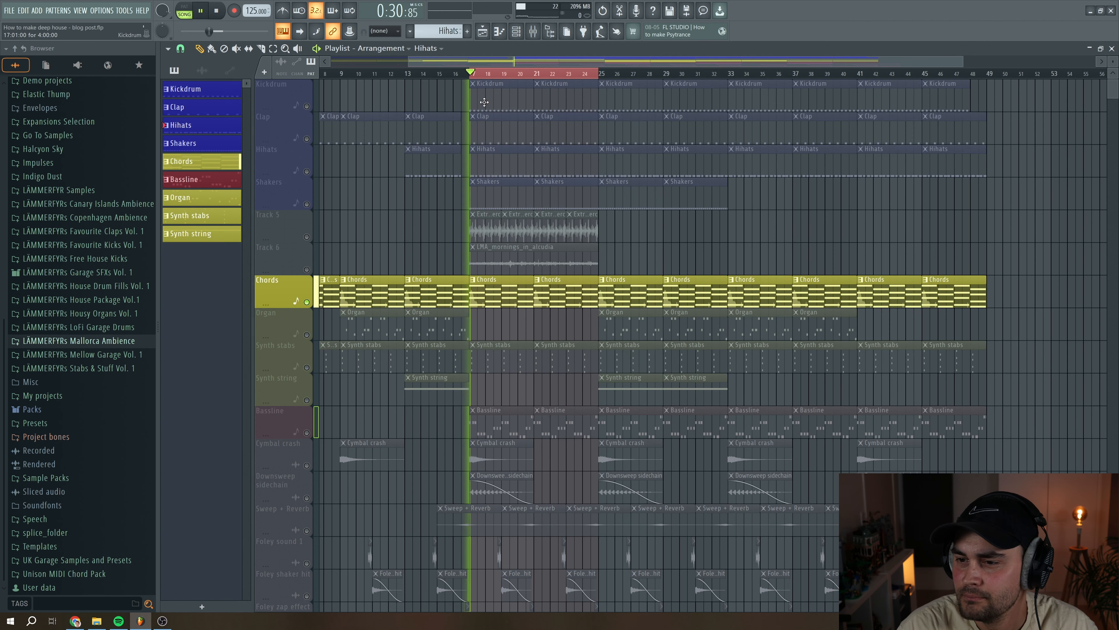
pyautogui.press('space')
# Step: Add a Fruity Filter to slot 5 of the Chords mixer channel and close the plugin and mixer windows
pyautogui.click(533, 35)
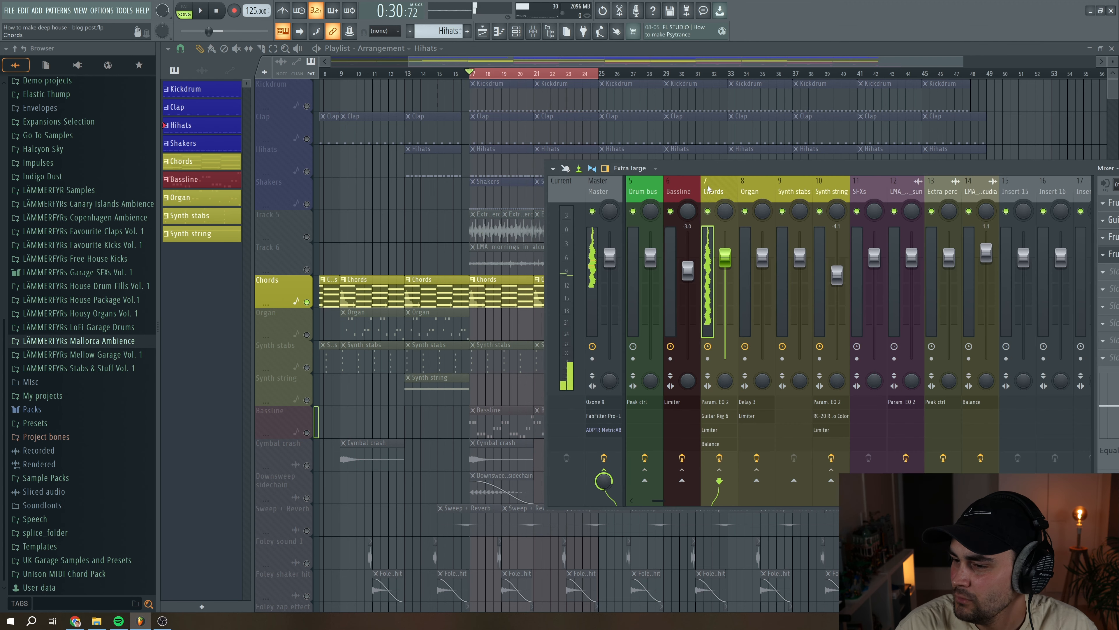
pyautogui.moveTo(720, 174); pyautogui.dragTo(467, 158)
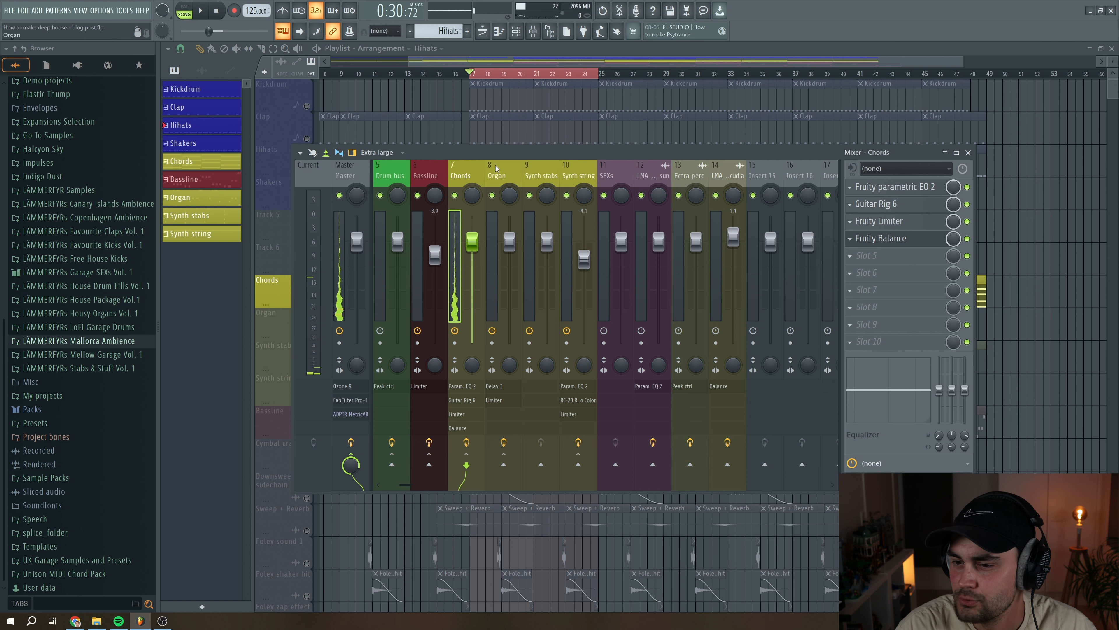
pyautogui.click(850, 257)
pyautogui.moveTo(871, 267)
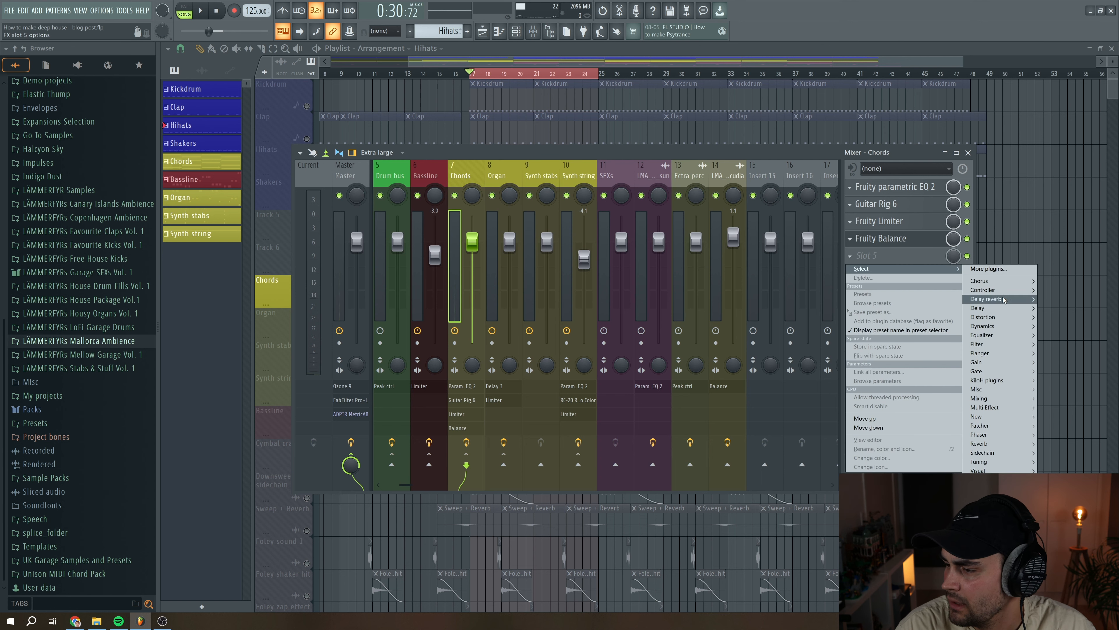
pyautogui.moveTo(995, 347)
pyautogui.click(1062, 353)
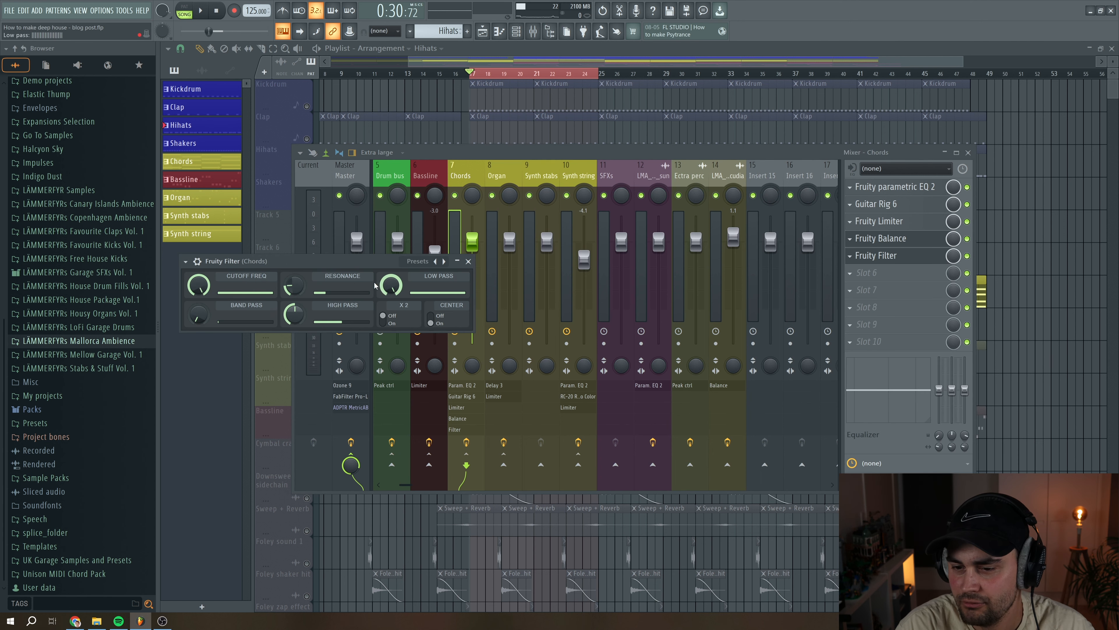
pyautogui.moveTo(342, 261); pyautogui.dragTo(525, 226)
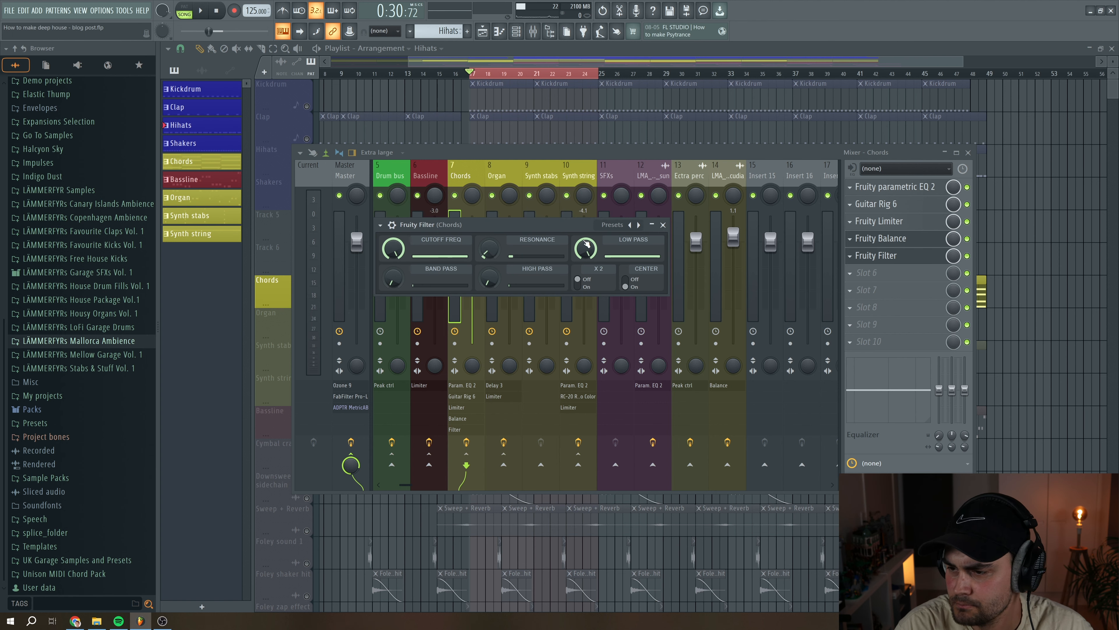
pyautogui.press('Escape')
pyautogui.press('Escape')
# Step: Solo Track 5 with the Extra perc clips and briefly play it
pyautogui.click(307, 238)
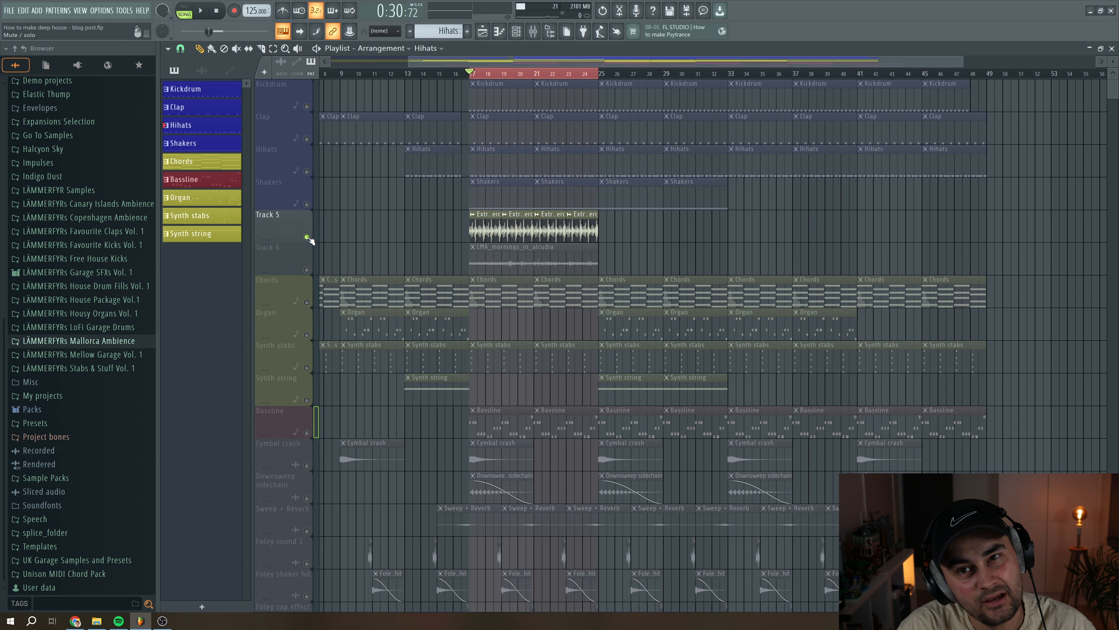
pyautogui.press('space')
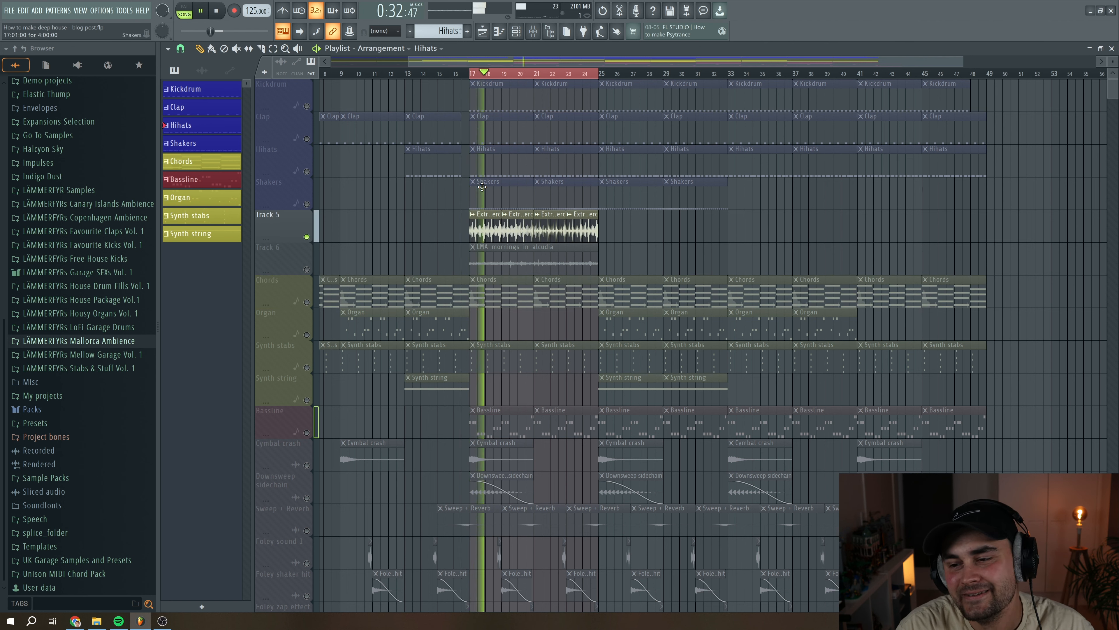
pyautogui.press('space')
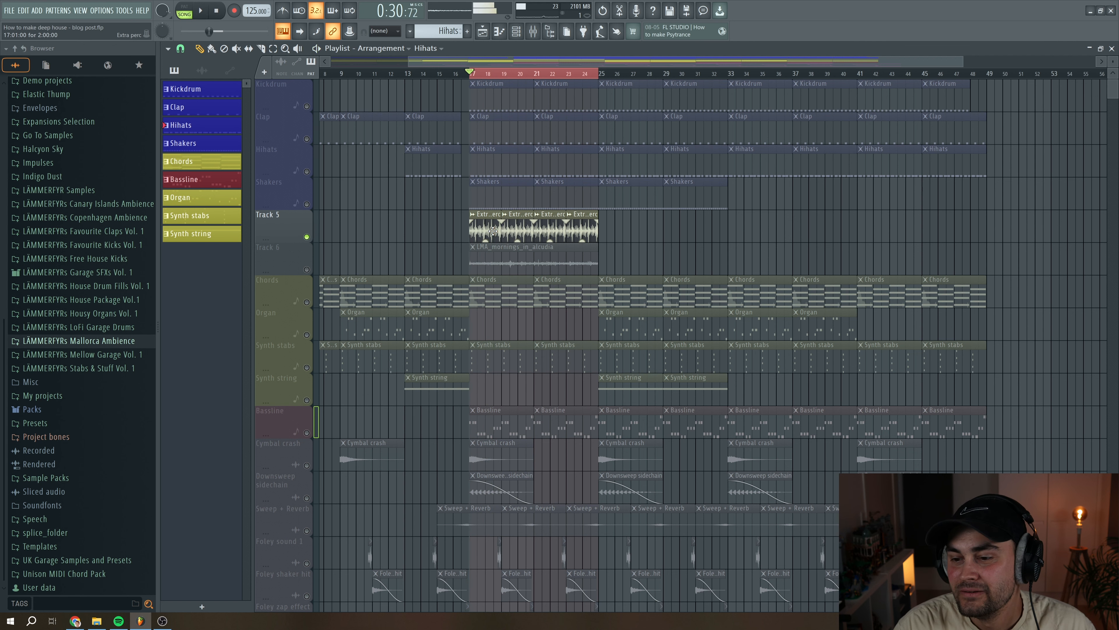
# Step: Open the Fruity peak controller on the Extra perc mixer channel and play the loop
pyautogui.click(490, 228)
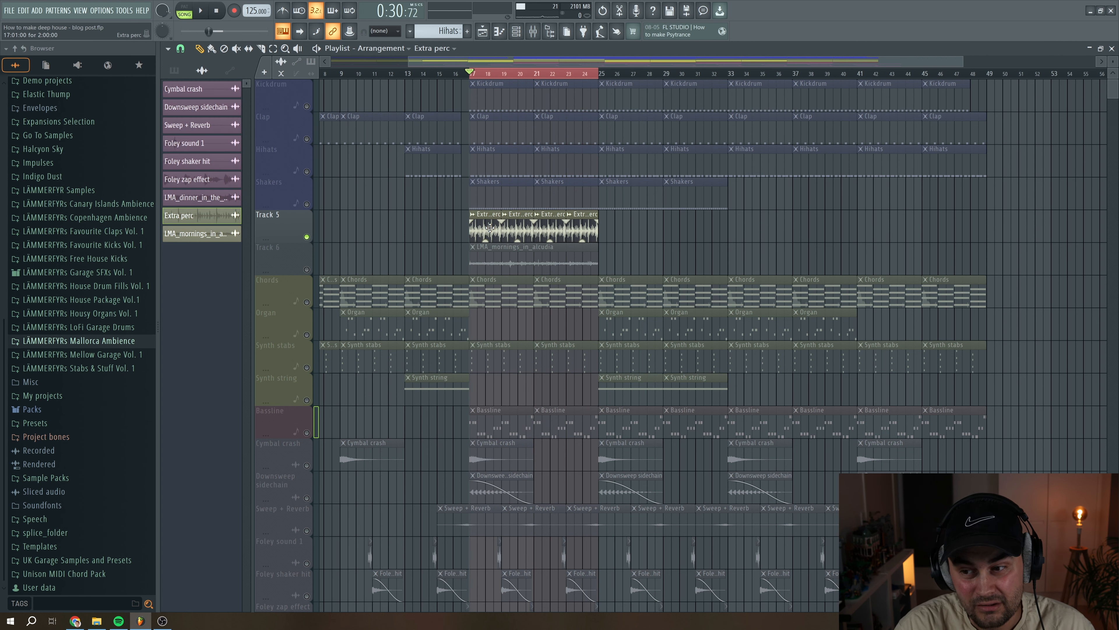
pyautogui.click(534, 33)
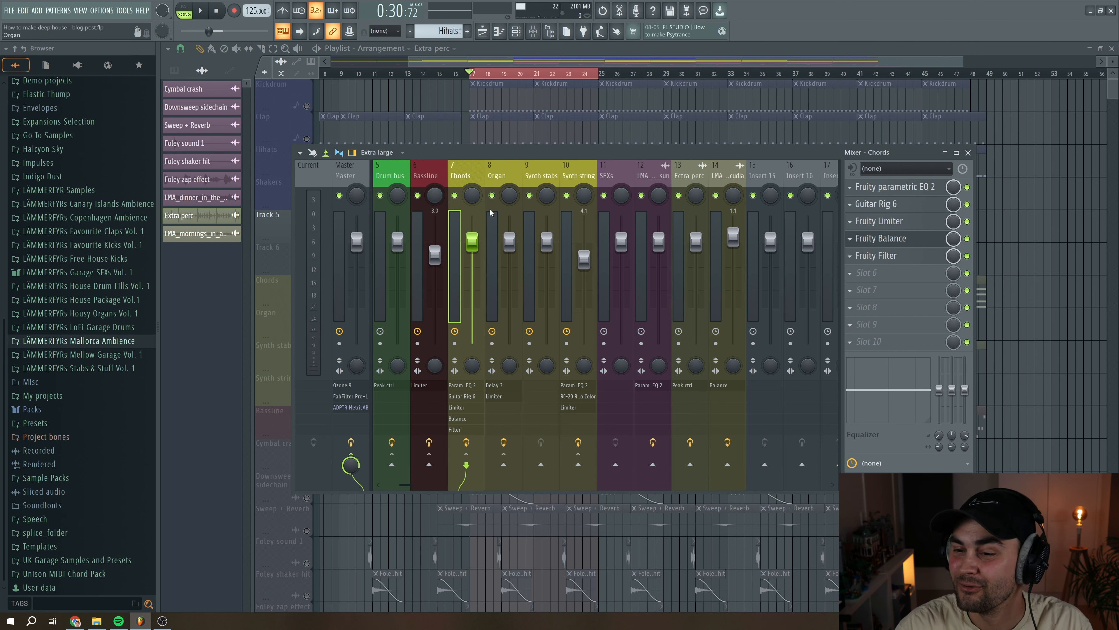
pyautogui.click(690, 173)
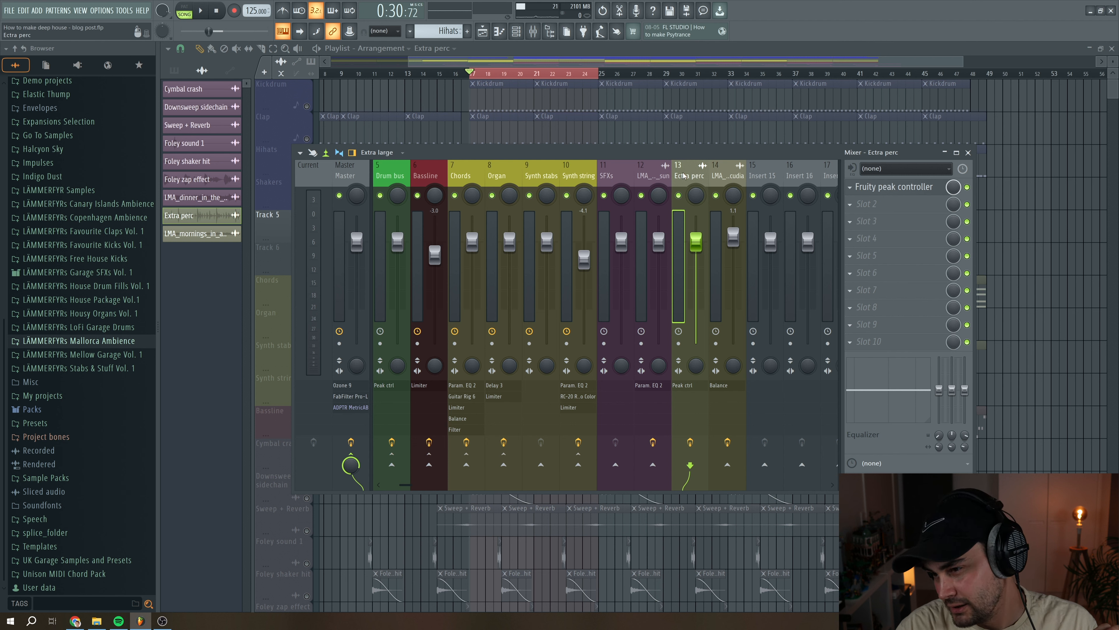
pyautogui.click(880, 192)
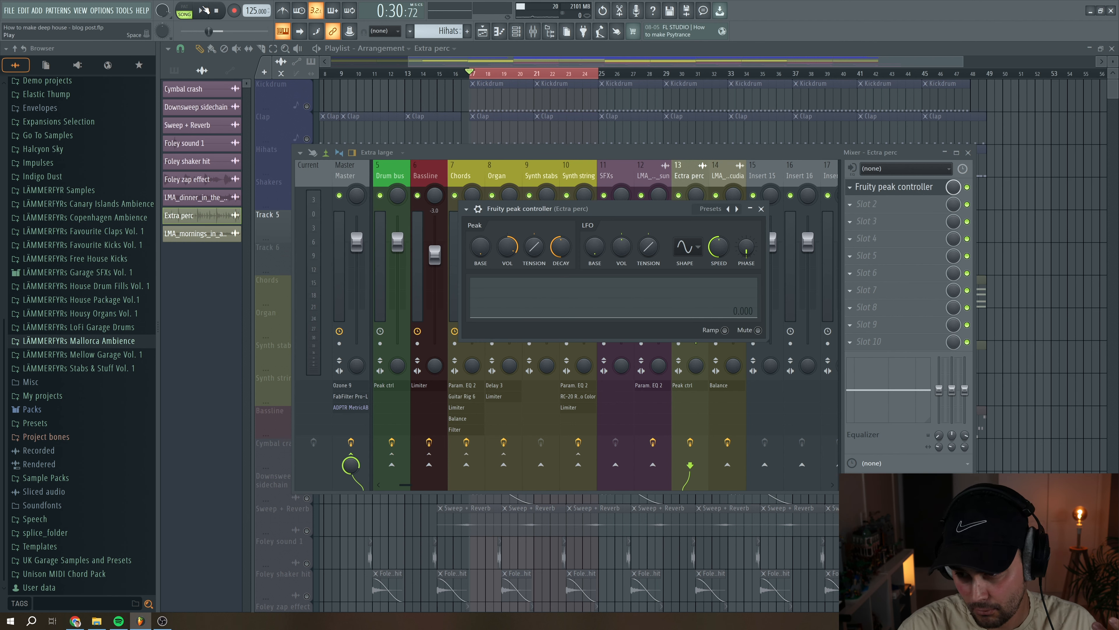
pyautogui.click(204, 11)
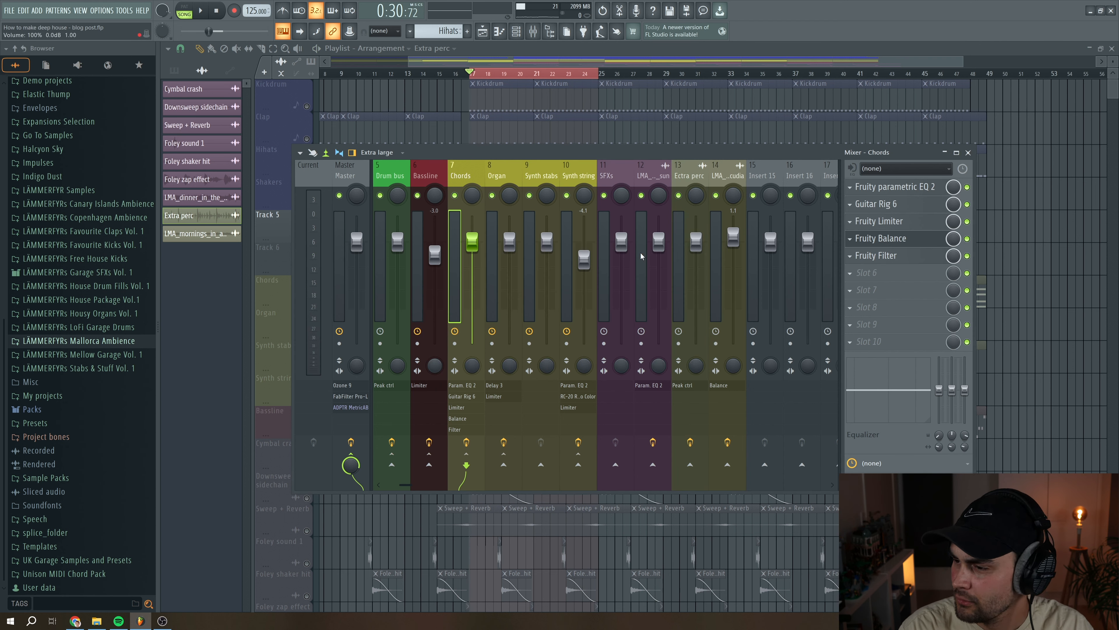
# Step: Link the Chords Fruity Filter's cutoff frequency to Extra perc's Peak ctrl - Peak and test it by playing the loop
pyautogui.click(897, 256)
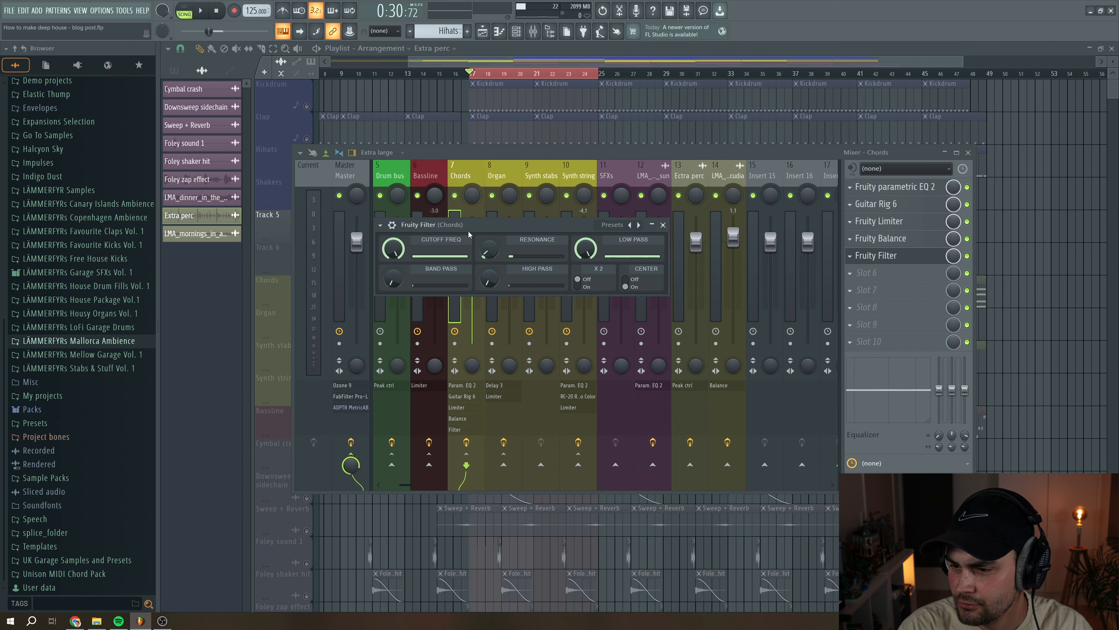
pyautogui.moveTo(467, 224); pyautogui.dragTo(473, 207)
pyautogui.rightClick(394, 239)
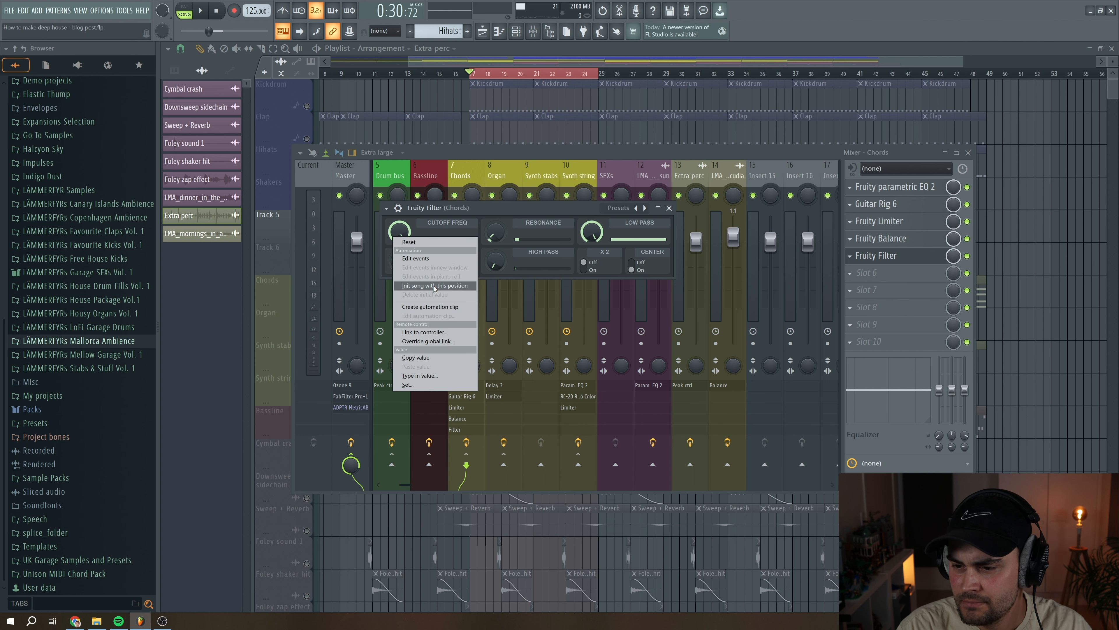
pyautogui.click(446, 333)
pyautogui.click(546, 295)
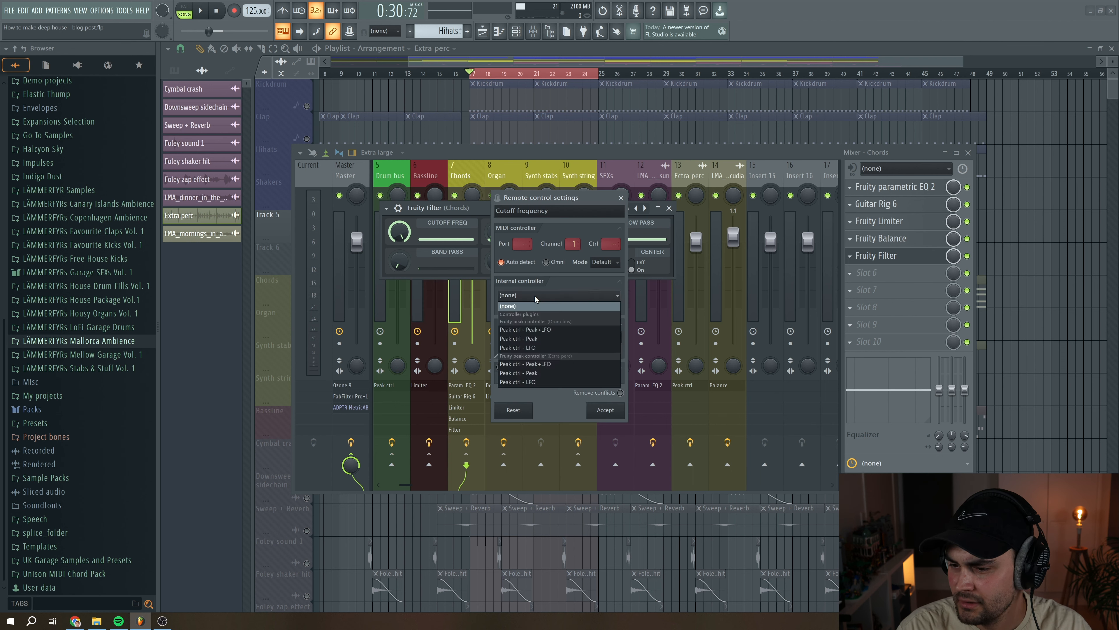
pyautogui.click(525, 373)
pyautogui.click(616, 411)
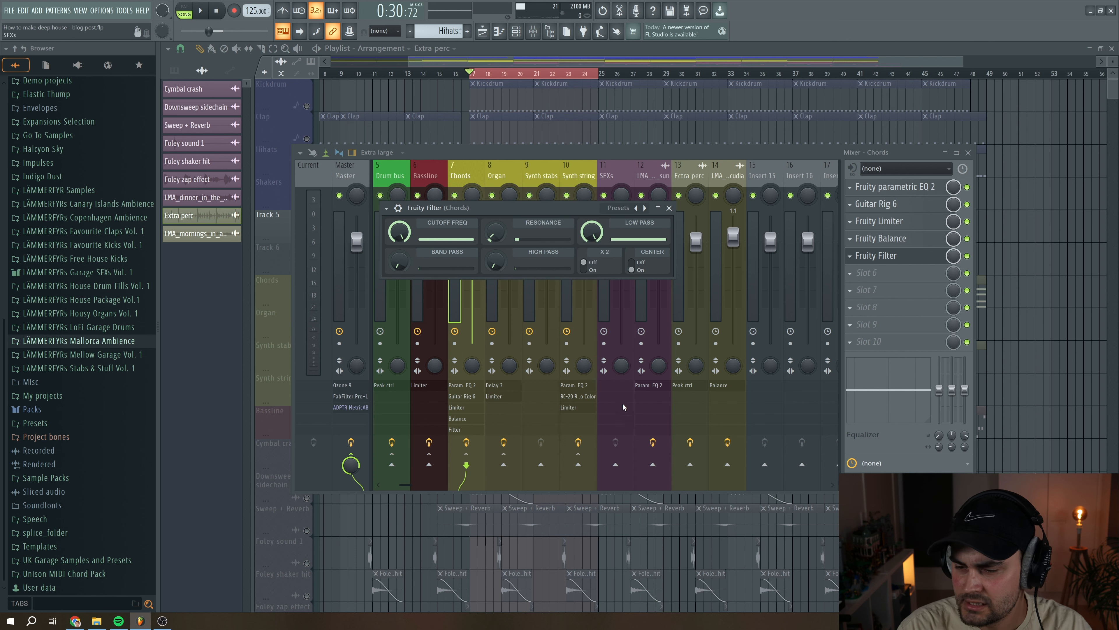
pyautogui.click(204, 11)
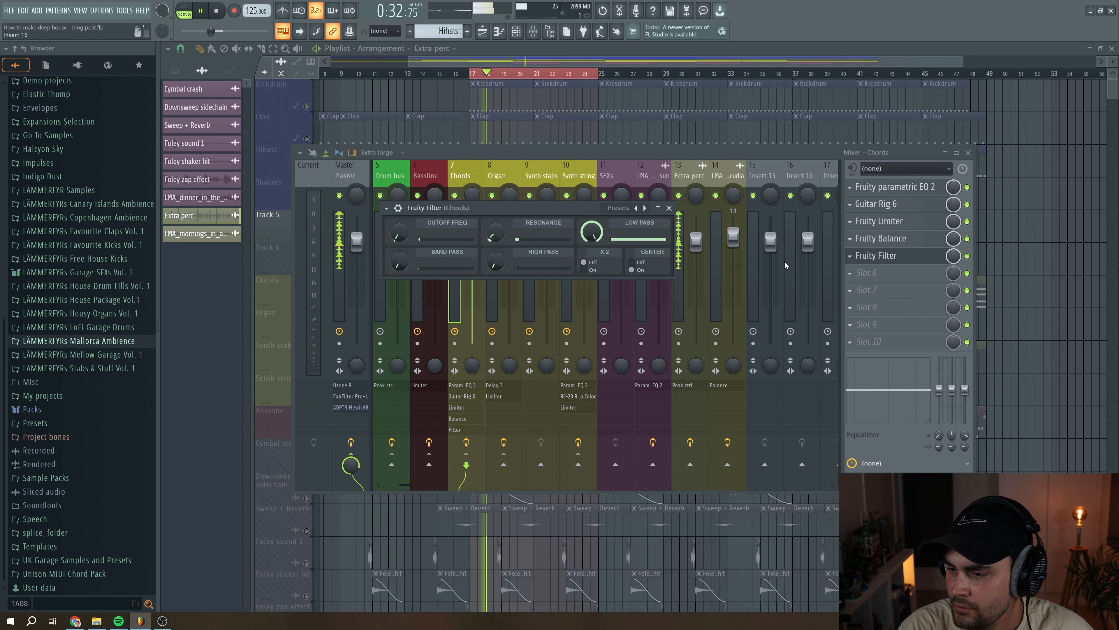
pyautogui.press('space')
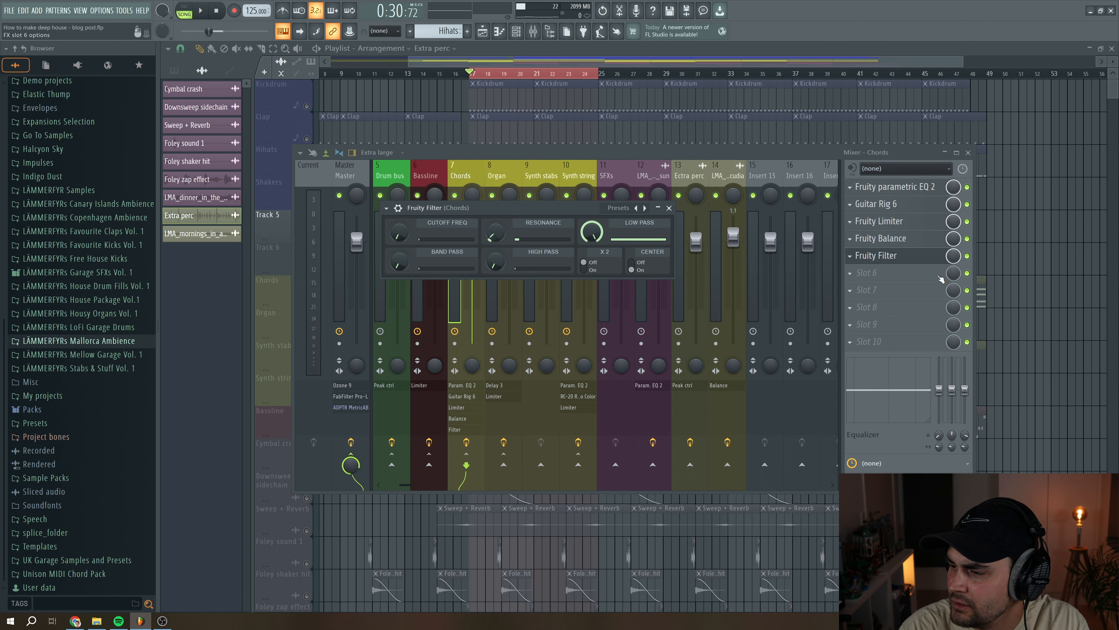
# Step: Open the Extra perc peak controller and raise its peak base level to about 26%
pyautogui.click(902, 255)
pyautogui.click(391, 172)
pyautogui.click(690, 176)
pyautogui.click(900, 190)
pyautogui.moveTo(620, 255); pyautogui.dragTo(618, 244)
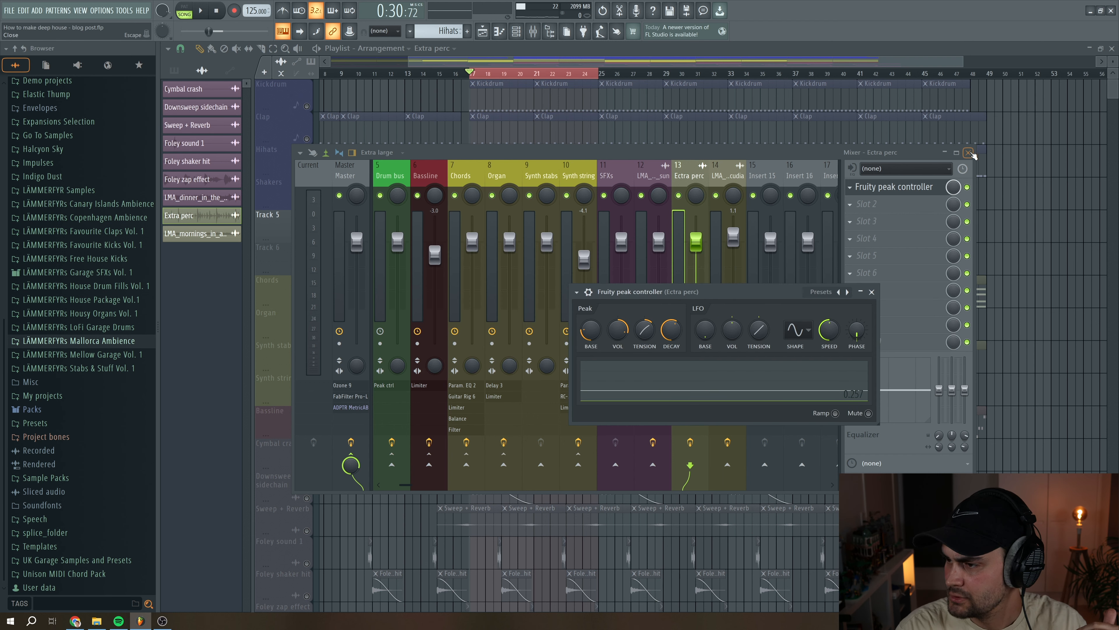
# Step: Show the Chords filter beside the Extra perc peak controller and raise the peak base further while playing the loop
pyautogui.click(475, 173)
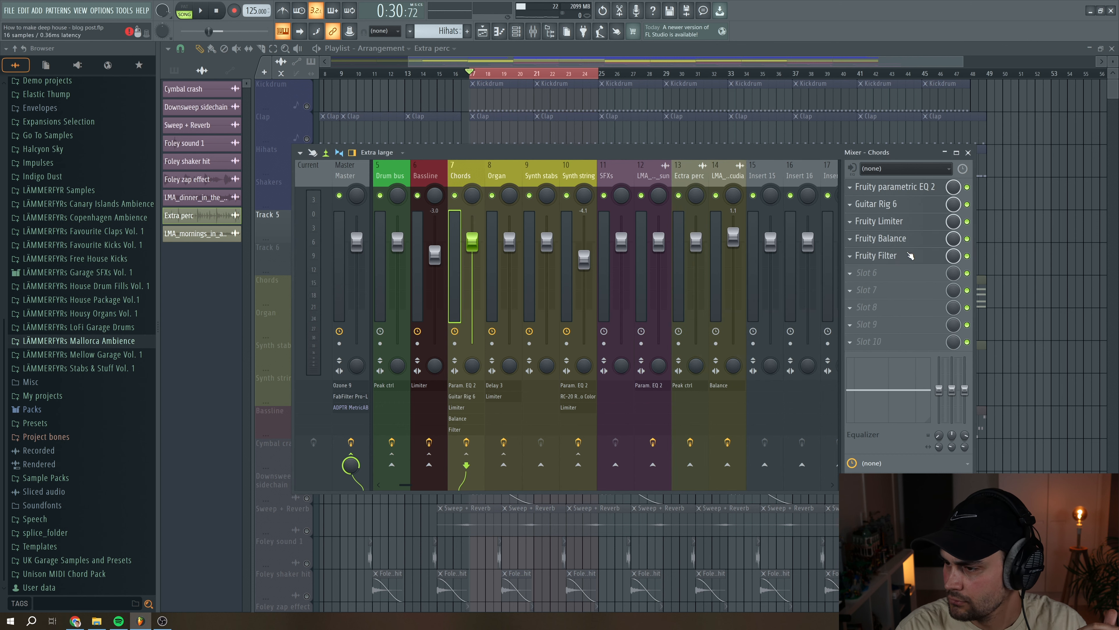
pyautogui.click(906, 258)
pyautogui.click(968, 152)
pyautogui.press('space')
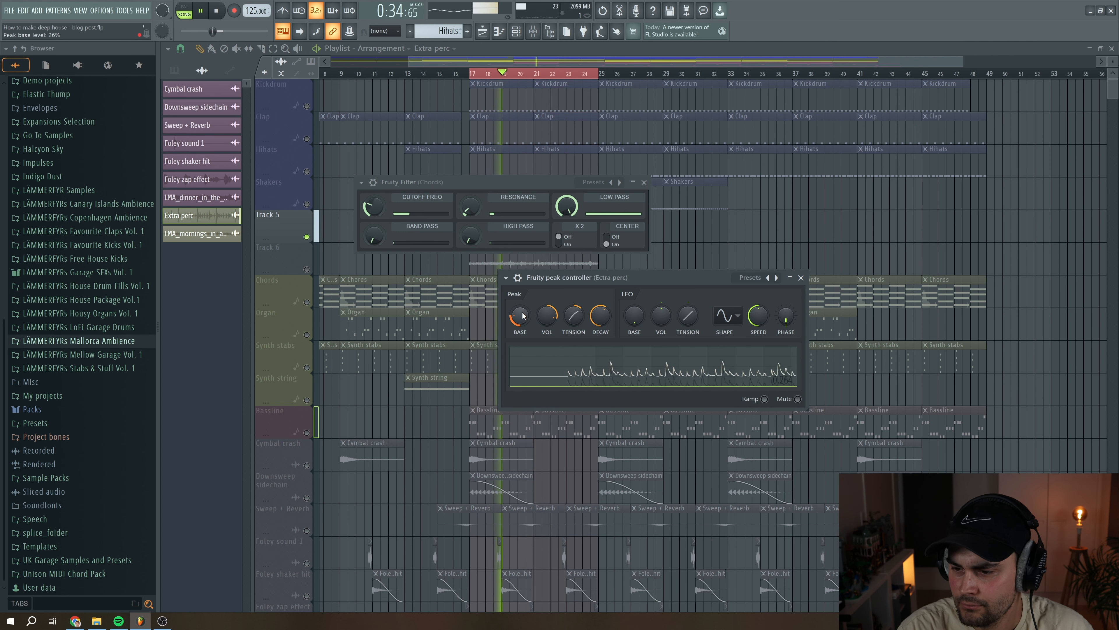
pyautogui.moveTo(520, 316); pyautogui.dragTo(547, 304)
pyautogui.press('space')
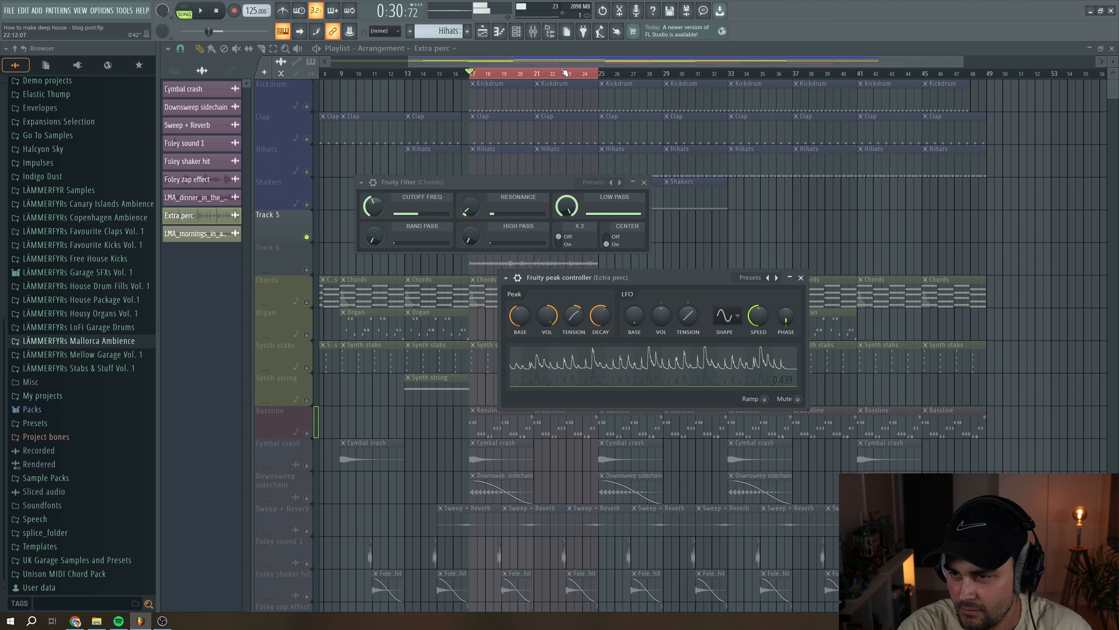
# Step: Hide the plugin windows, unmute the Chords track and play it together with Extra perc
pyautogui.click(551, 61)
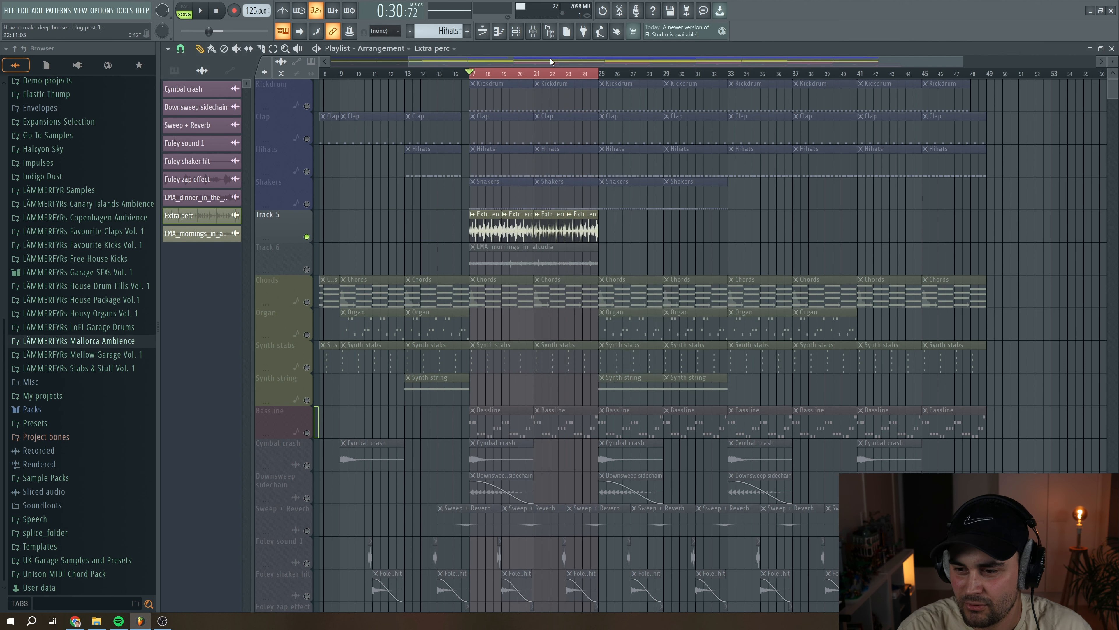
pyautogui.click(307, 302)
pyautogui.press('space')
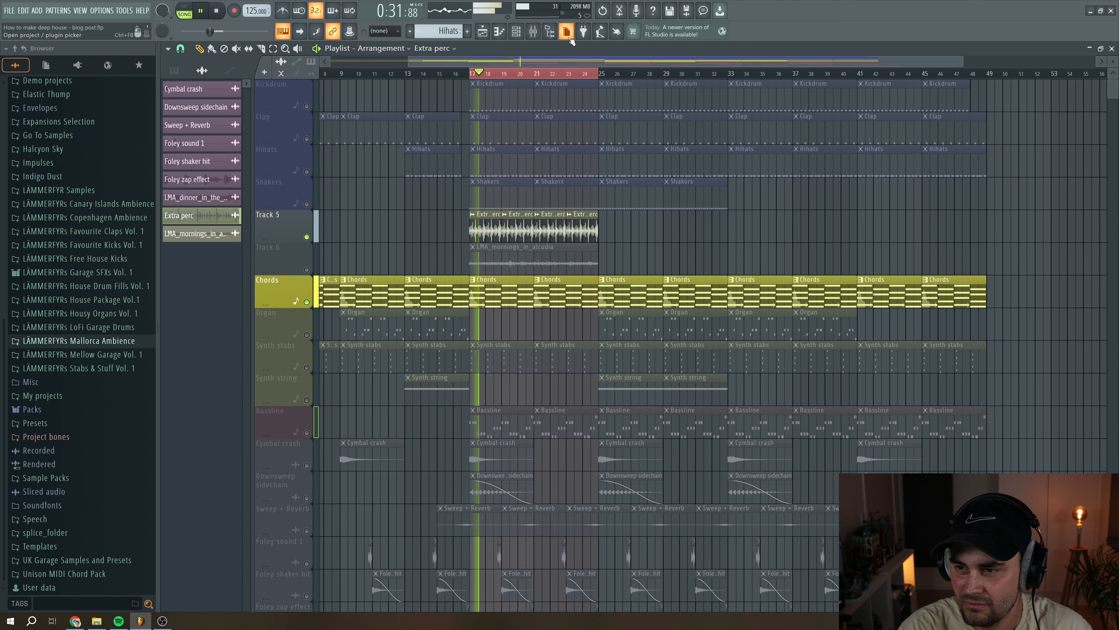
# Step: Inspect the Chords Fruity Filter and the Extra perc peak controller in the mixer while the loop plays
pyautogui.click(533, 31)
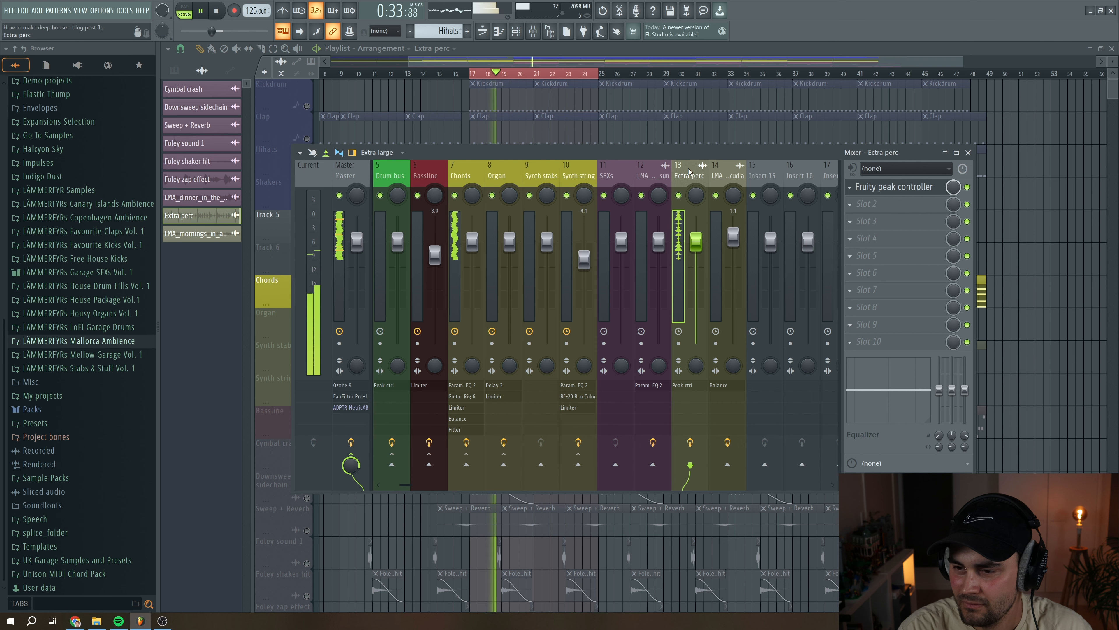
pyautogui.click(461, 177)
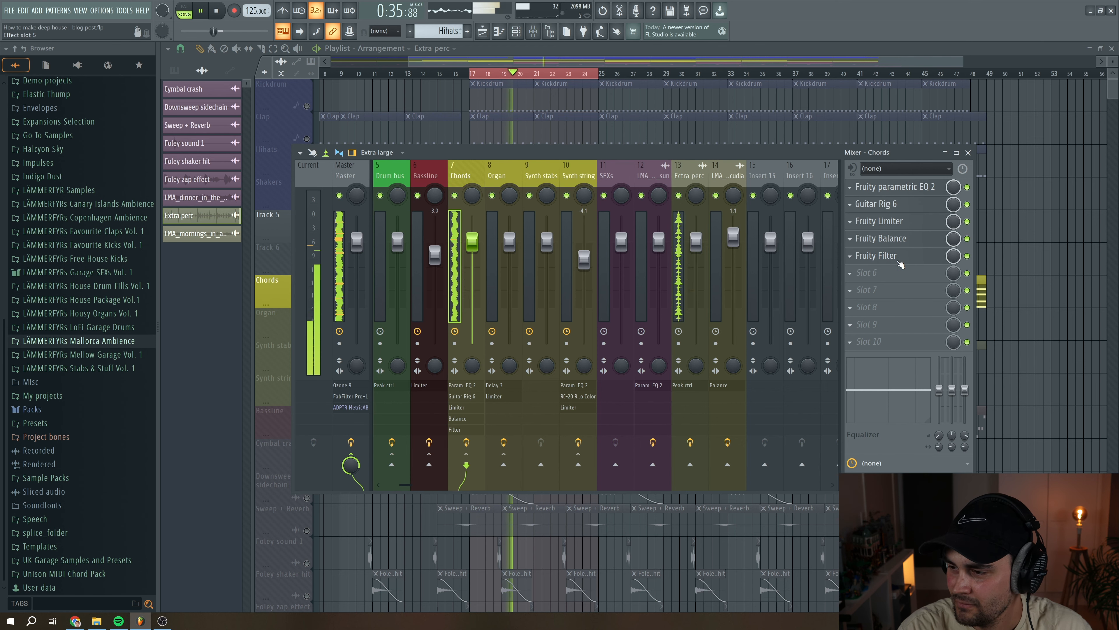
pyautogui.click(899, 258)
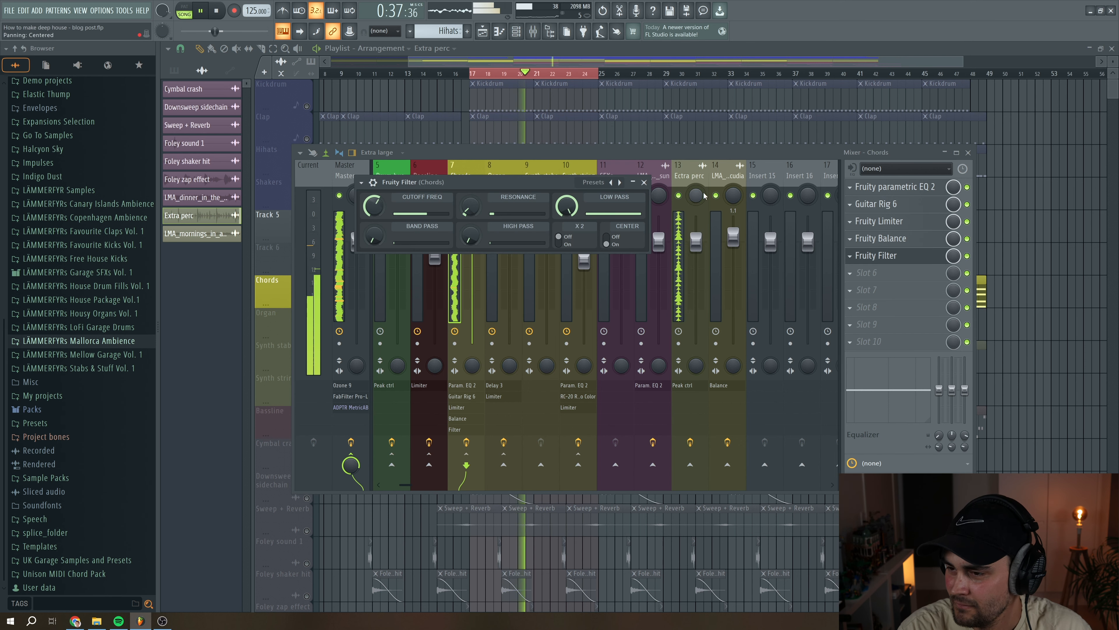
pyautogui.click(693, 173)
pyautogui.click(902, 187)
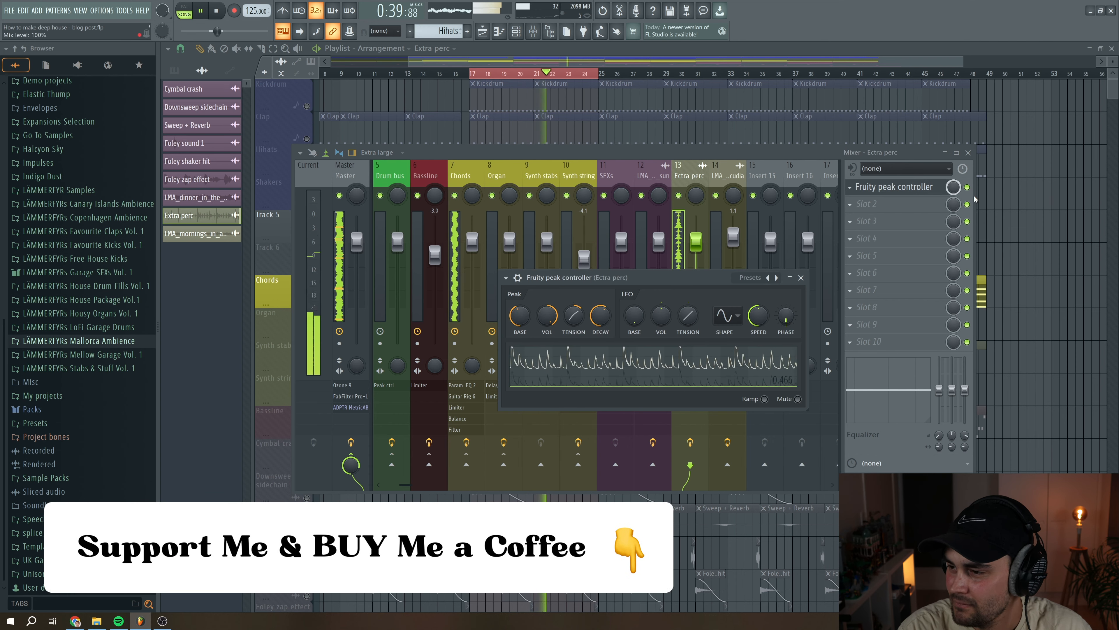
# Step: Hide the mixer, place the Extra perc peak controller below the Chords filter and set its peak base to about 40%, playing the loop
pyautogui.click(968, 152)
pyautogui.moveTo(536, 279); pyautogui.dragTo(423, 264)
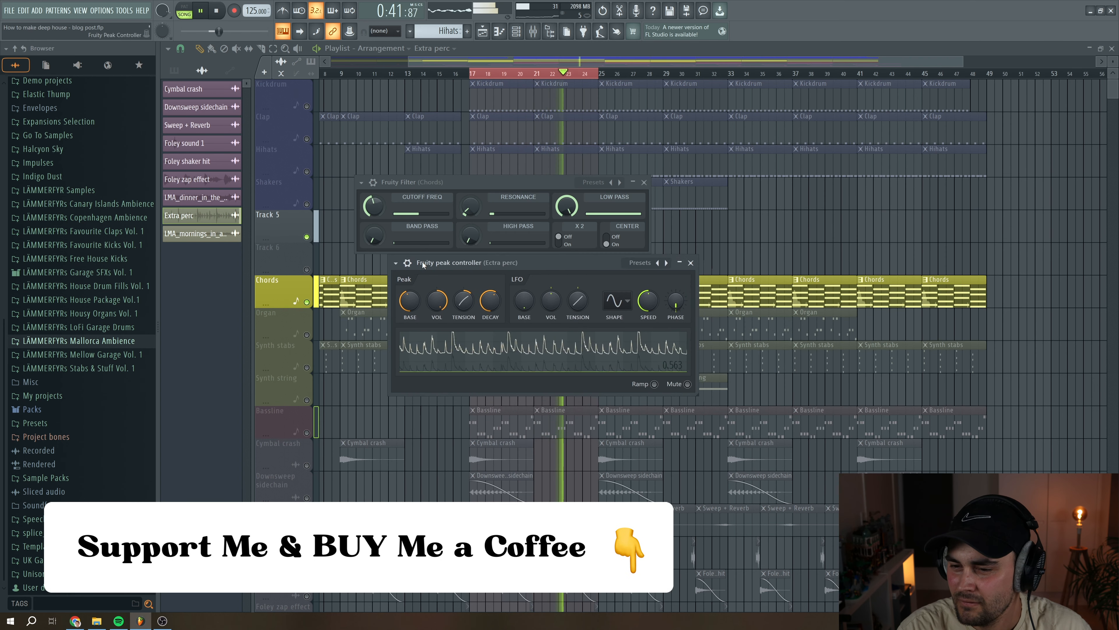
pyautogui.moveTo(410, 310); pyautogui.dragTo(411, 306)
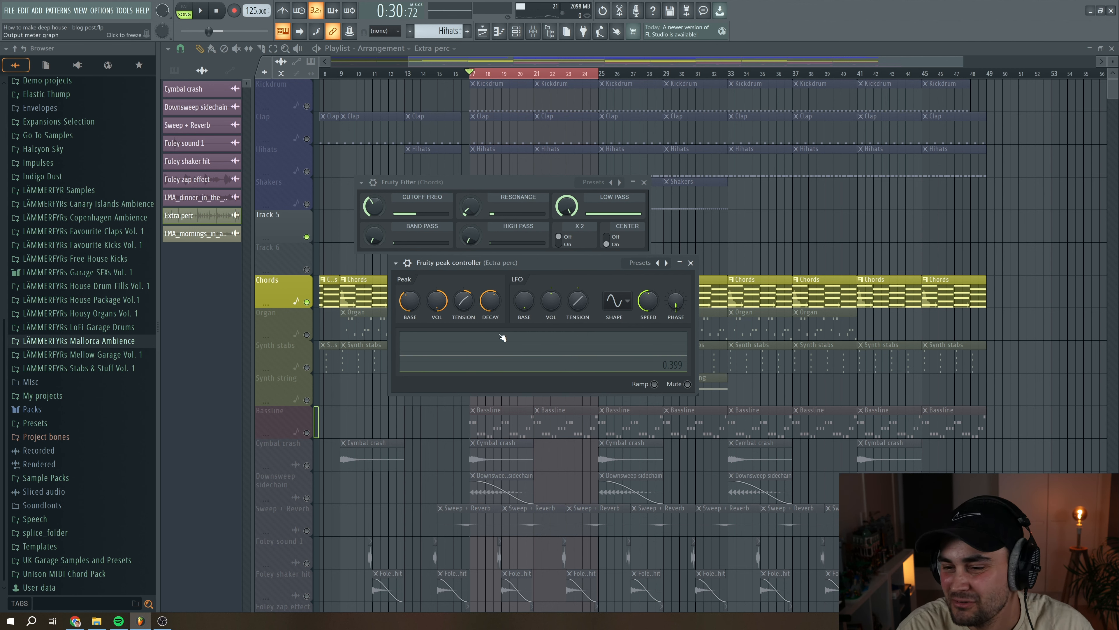
pyautogui.press('space')
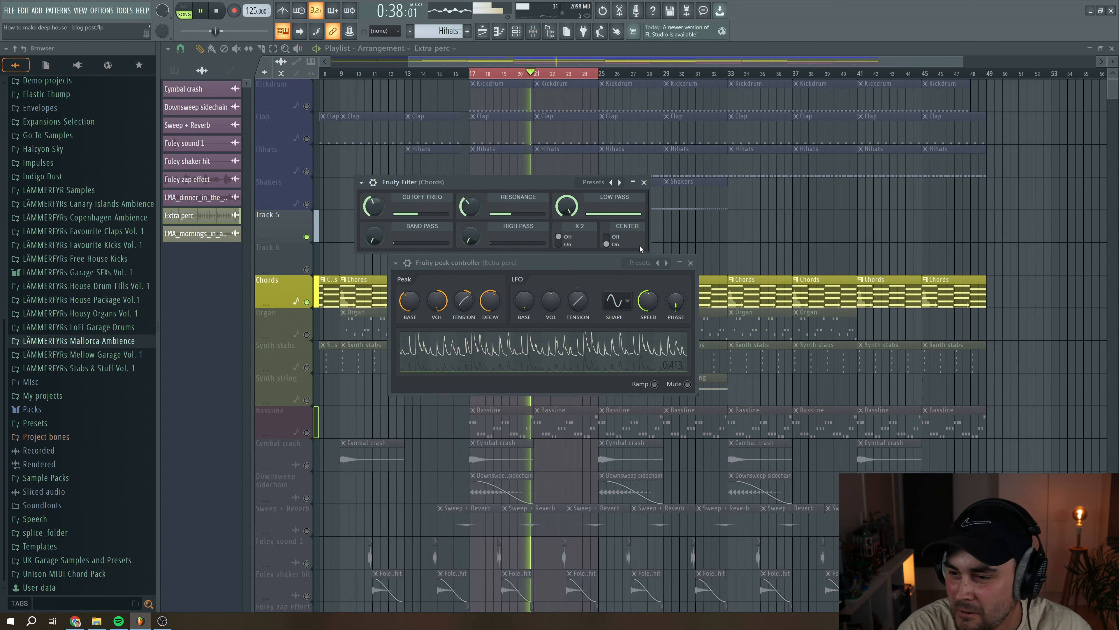
# Step: Close the Extra perc peak controller and the Chords Fruity Filter windows and stop playback
pyautogui.click(690, 263)
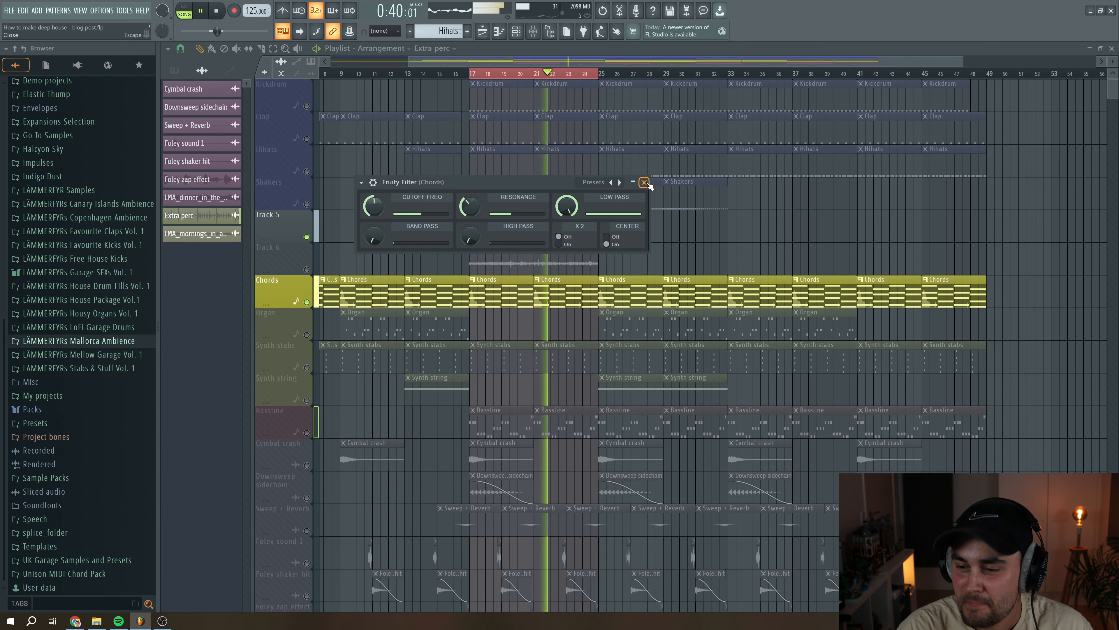
pyautogui.click(648, 183)
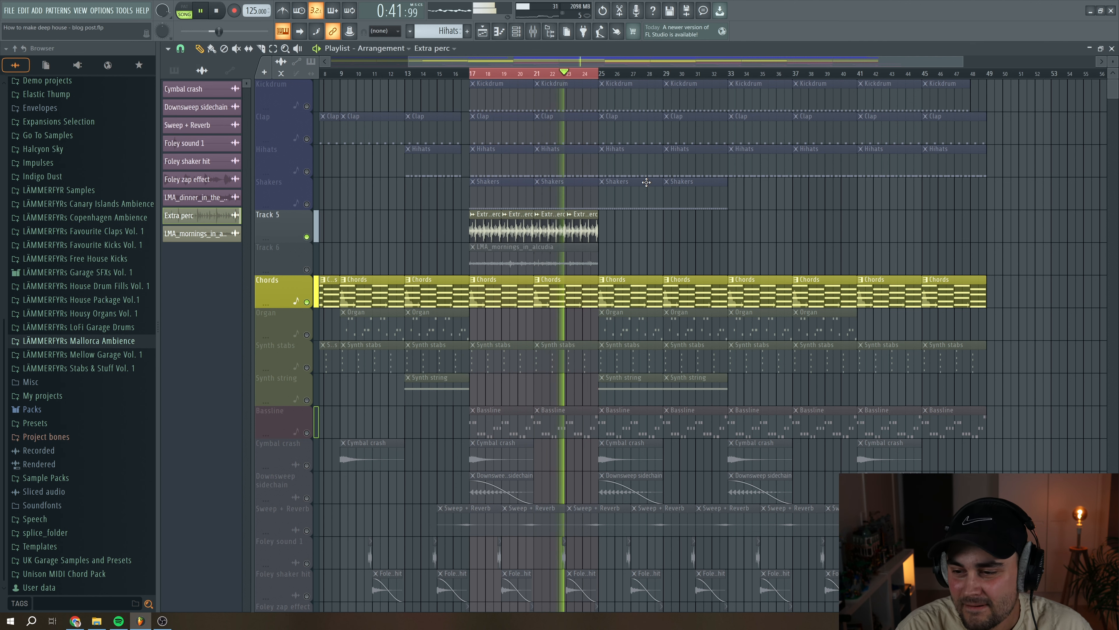
pyautogui.press('space')
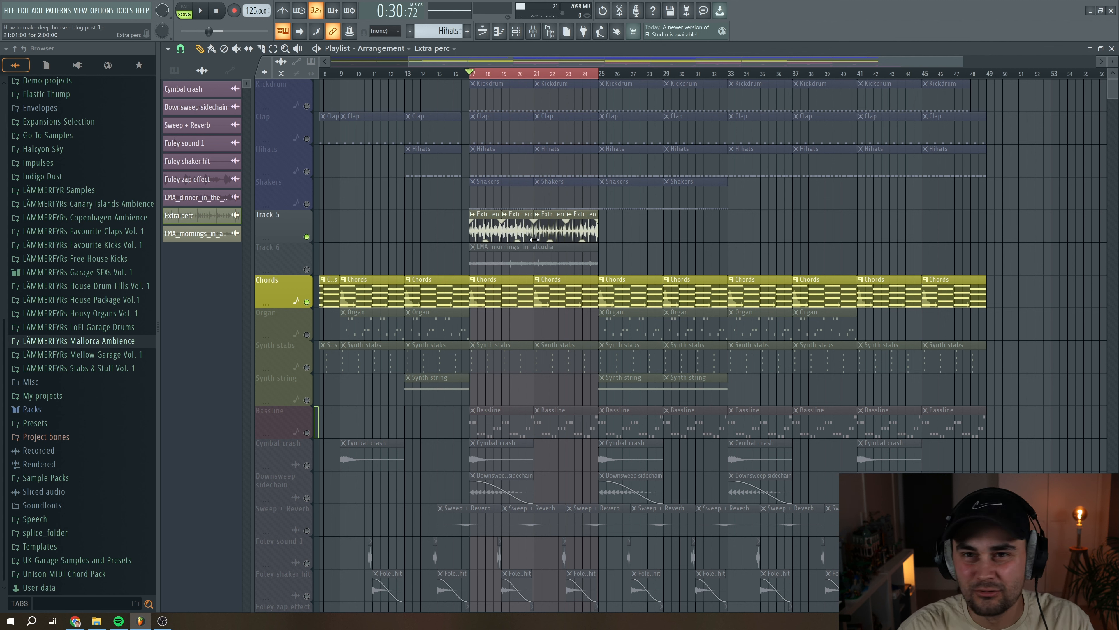
# Step: Unmute Track 6, Shakers, Hihats, Kickdrum, Clap and Bassline in the playlist and play the loop
pyautogui.click(307, 270)
pyautogui.click(307, 204)
pyautogui.click(307, 172)
pyautogui.click(306, 106)
pyautogui.click(306, 139)
pyautogui.press('space')
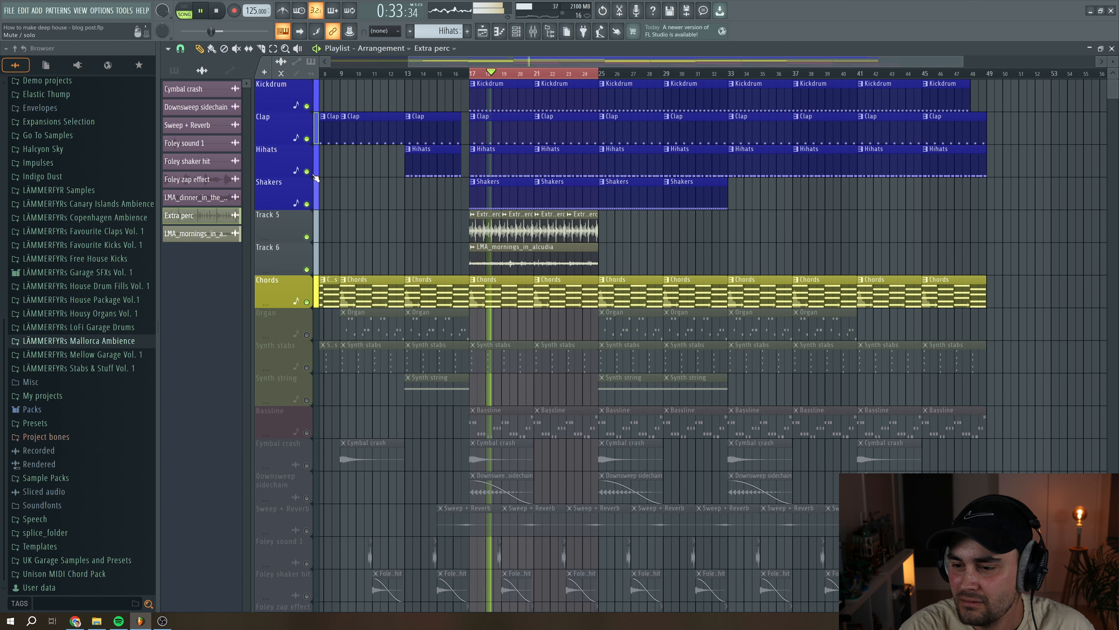
pyautogui.scroll(-2, 316, 178)
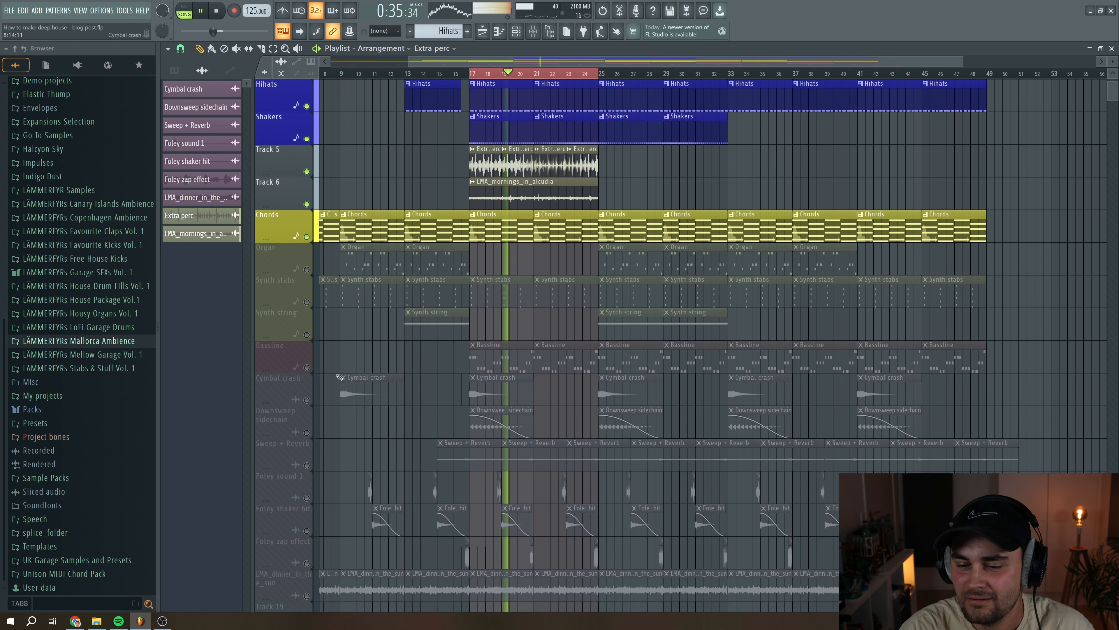
pyautogui.click(308, 368)
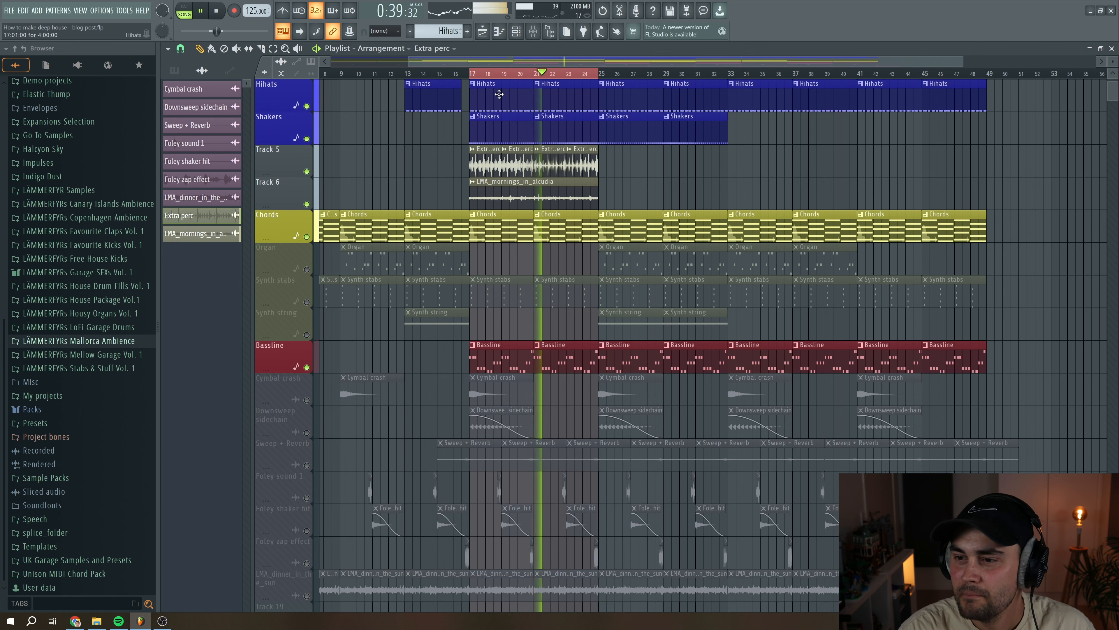
# Step: Compare the loop in the mixer with and without the Extra perc and LMA ambience channels and the Chords Fruity Filter
pyautogui.click(532, 35)
pyautogui.press('space')
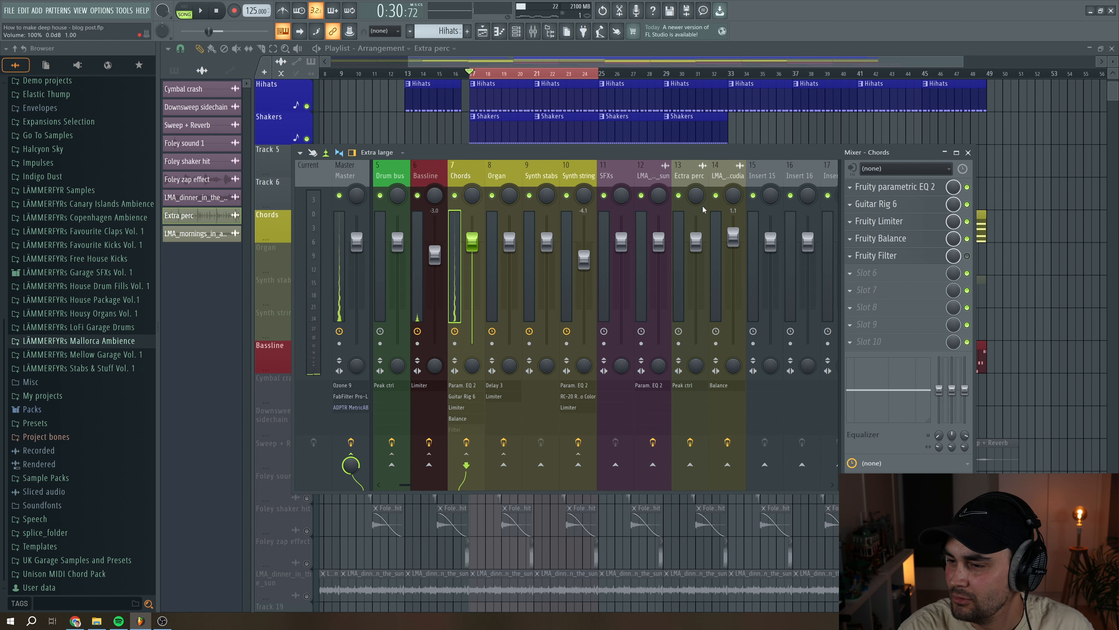
pyautogui.press('space')
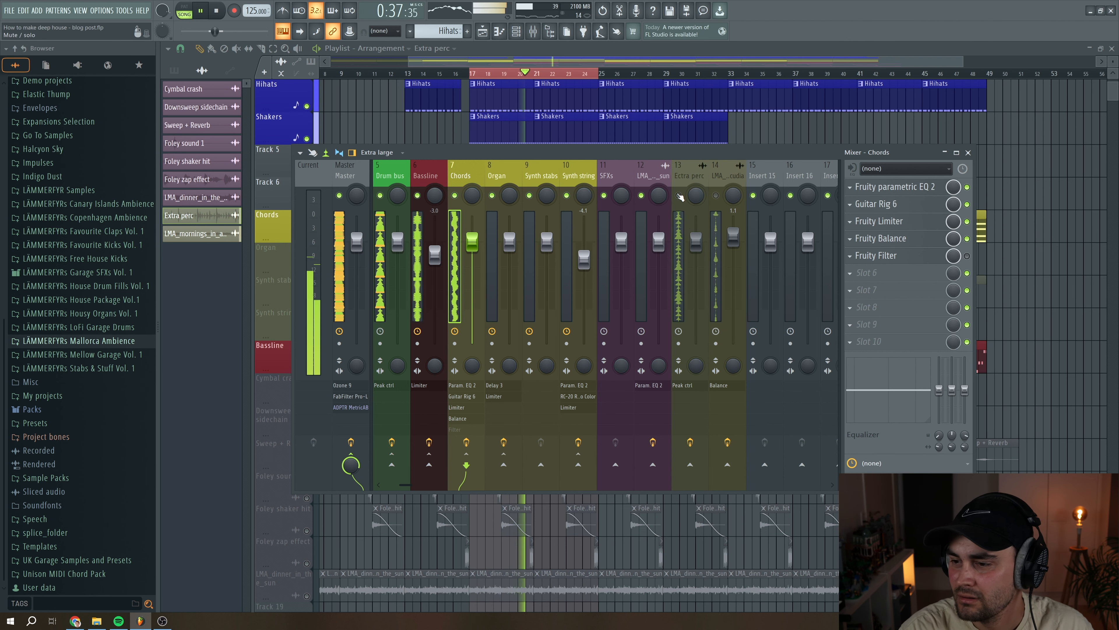
pyautogui.click(679, 196)
pyautogui.click(717, 197)
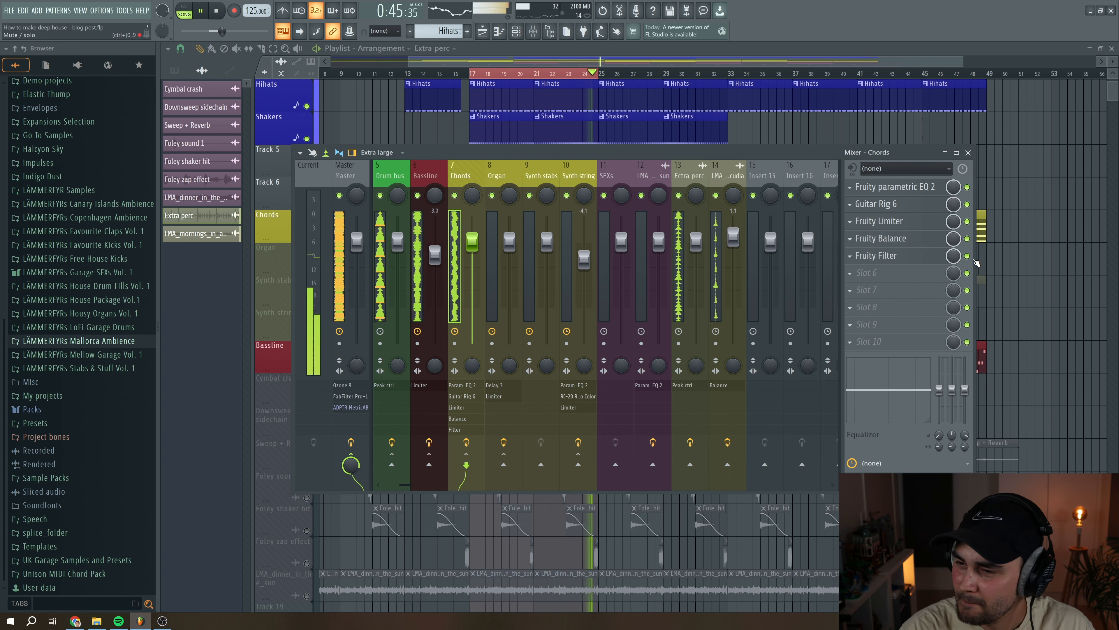
pyautogui.press('space')
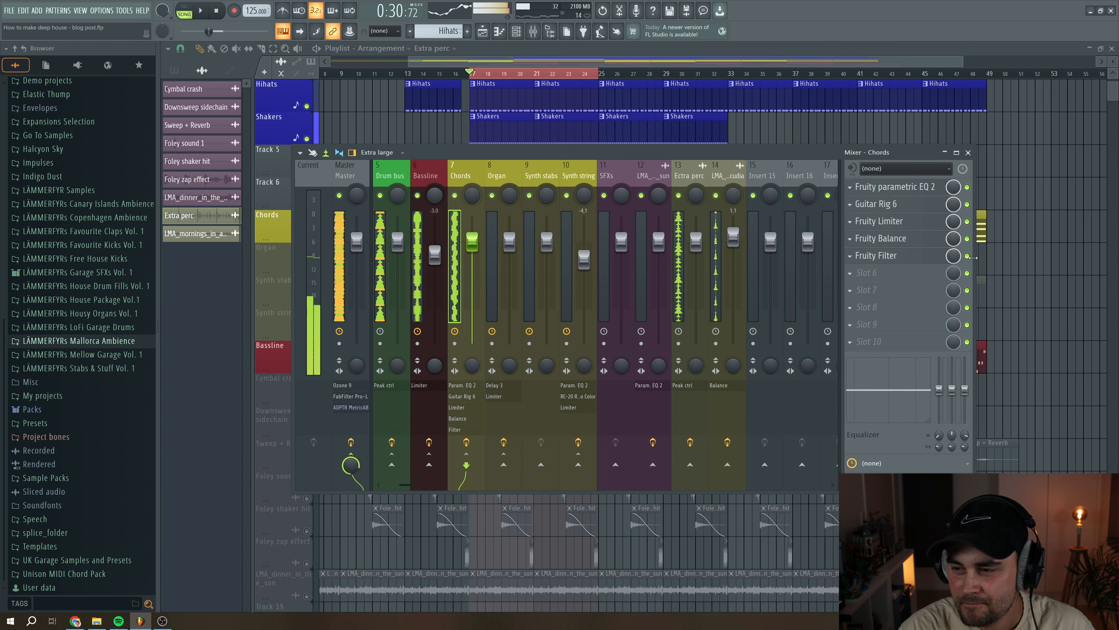
# Step: Open the Extra perc Fruity peak controller, adjust its peak decay while the loop plays and close its window
pyautogui.click(689, 175)
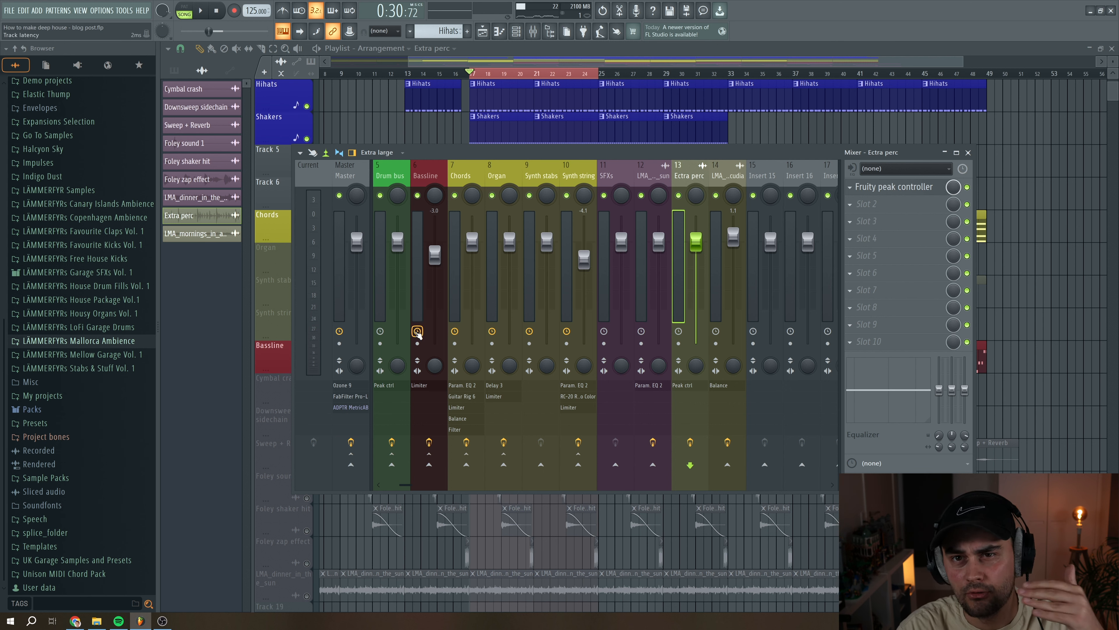
pyautogui.click(875, 186)
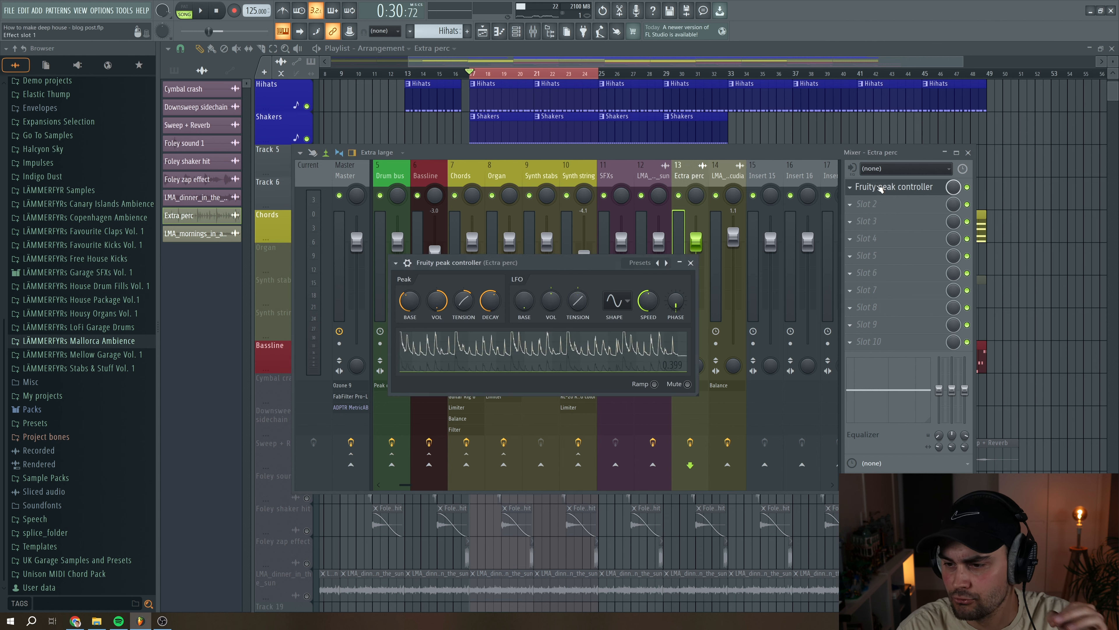
pyautogui.click(202, 12)
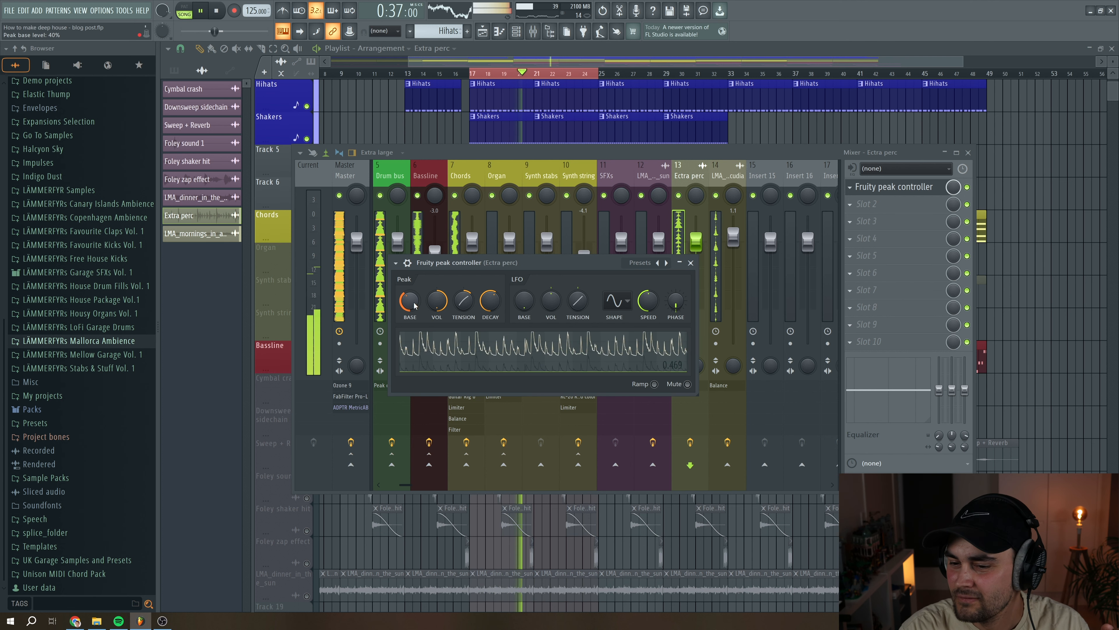
pyautogui.moveTo(490, 301); pyautogui.dragTo(473, 299)
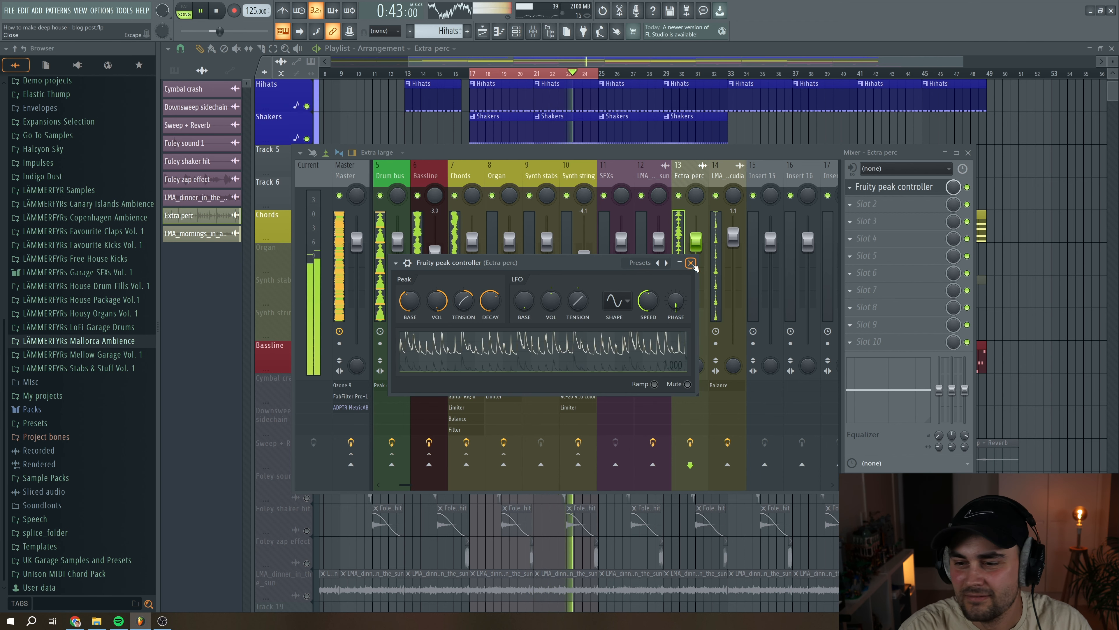
pyautogui.click(691, 264)
# Step: Open the Fruity Filter on the Chords mixer channel and stop playback
pyautogui.click(461, 175)
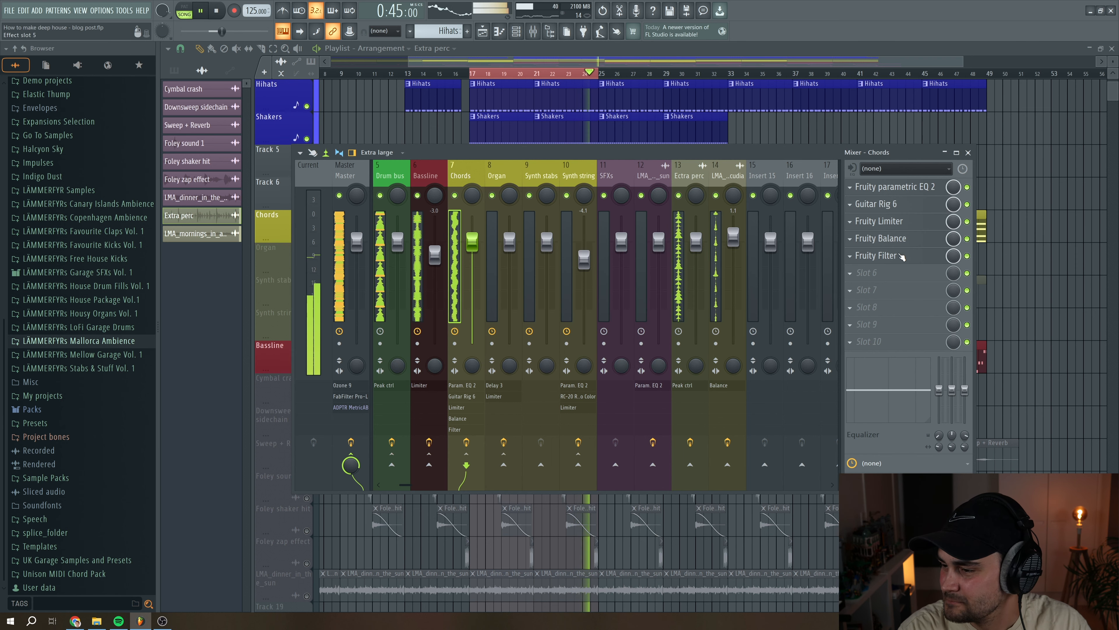
pyautogui.click(877, 256)
pyautogui.press('space')
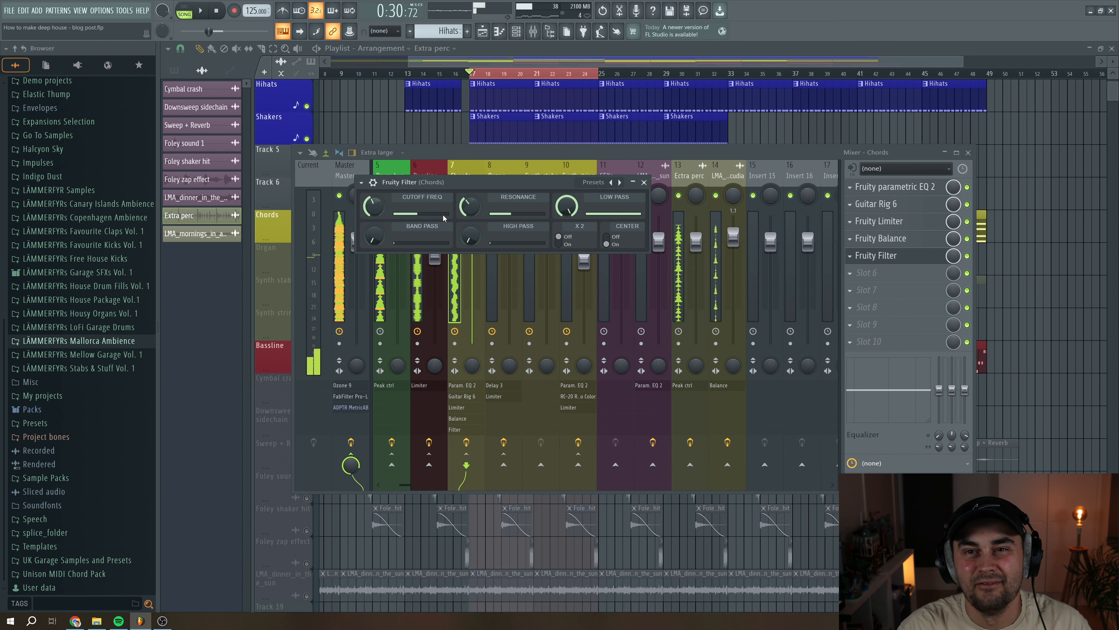